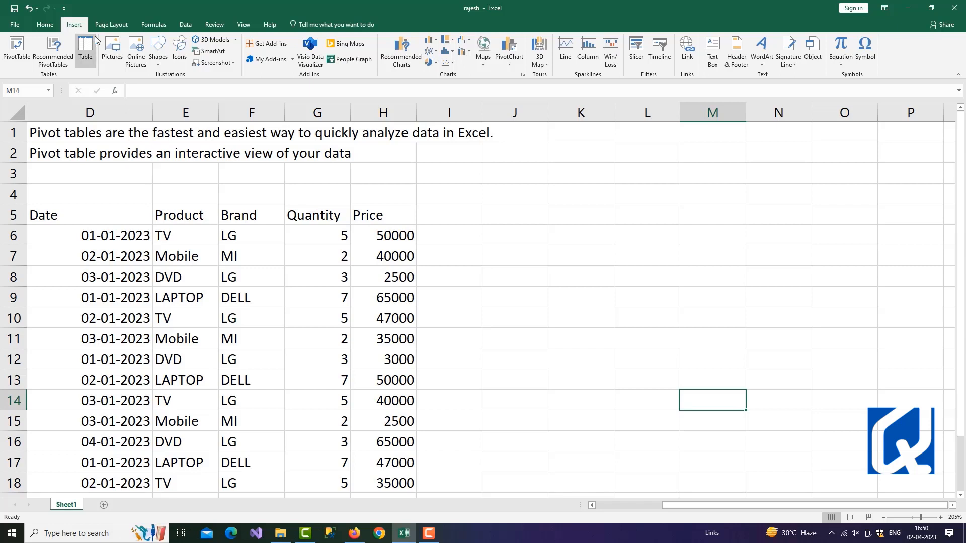
pyautogui.click(45, 24)
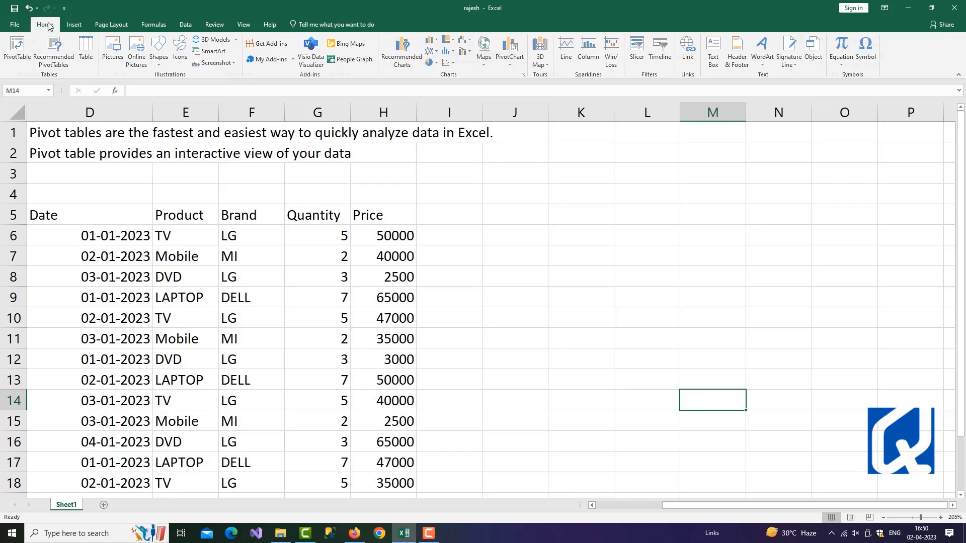
pyautogui.click(74, 24)
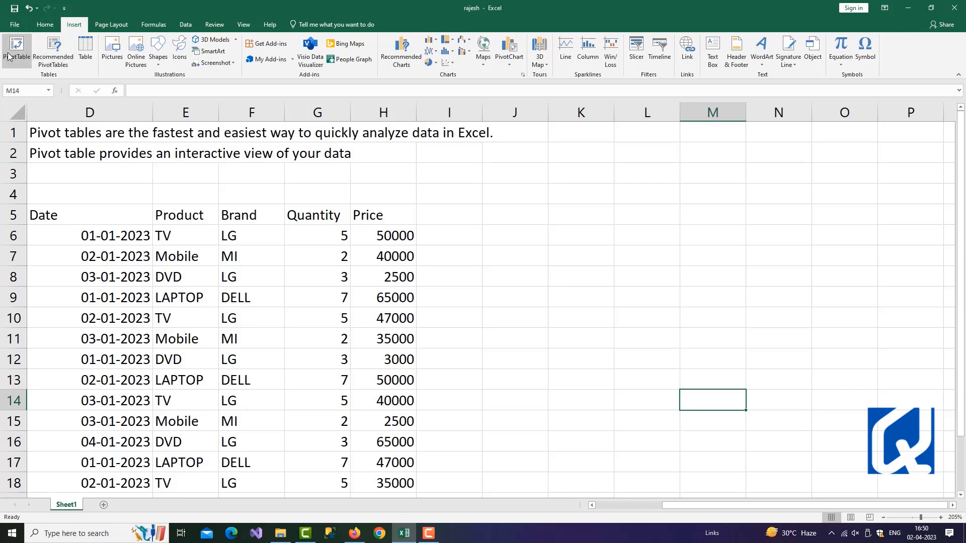
pyautogui.click(248, 172)
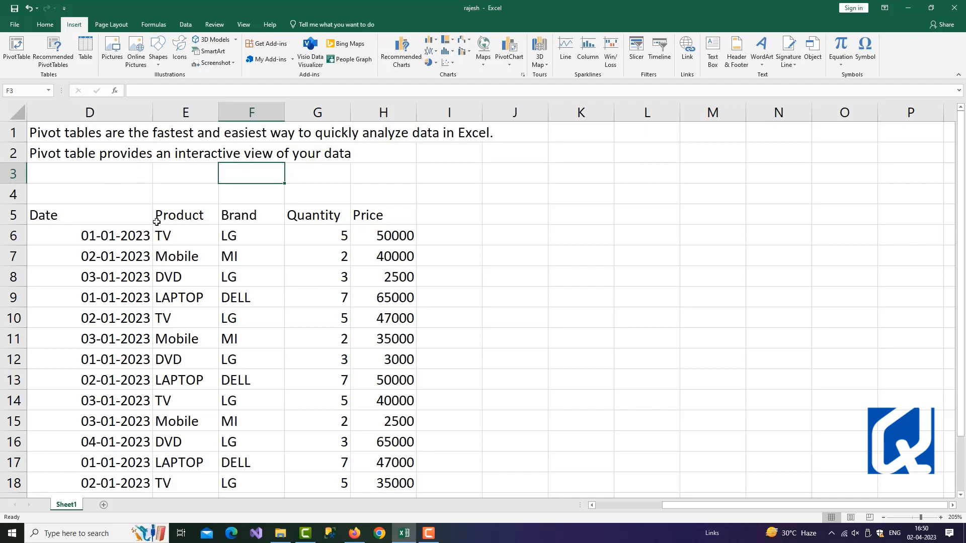
# Step: Examine the extent of the sales table D5:H21, its column headers and the entries in its Date column
pyautogui.scroll(-1, 156, 222)
pyautogui.click(69, 160)
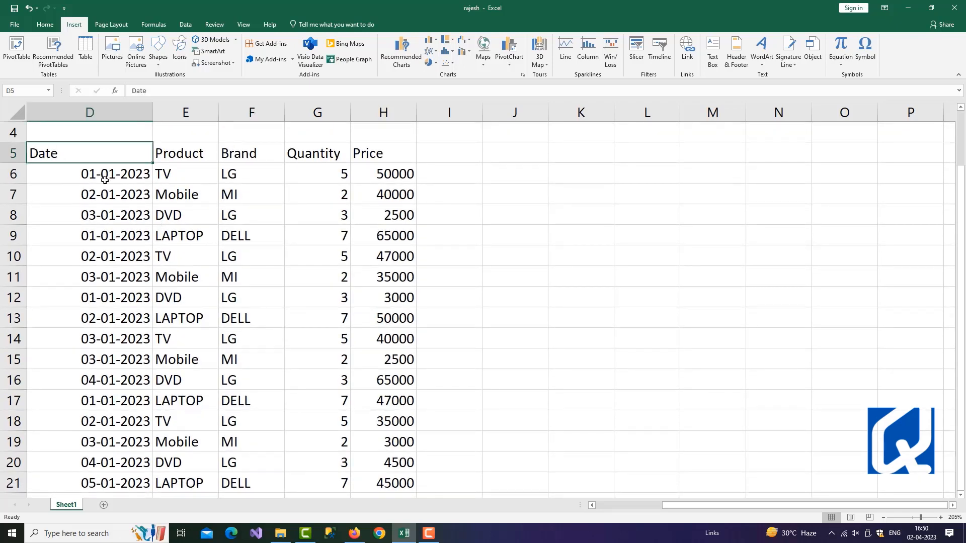
pyautogui.moveTo(101, 179); pyautogui.dragTo(262, 174)
pyautogui.click(151, 195)
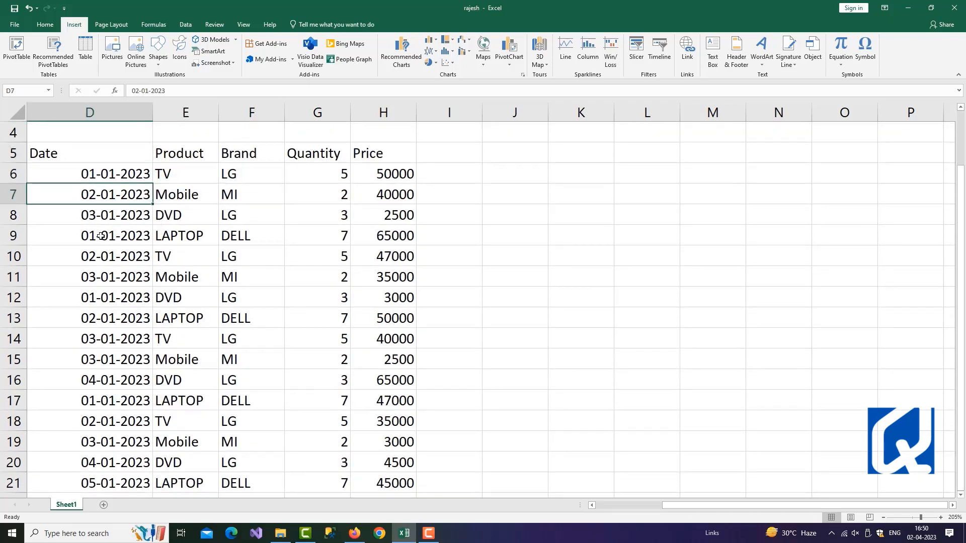
pyautogui.click(143, 237)
pyautogui.scroll(-2, 144, 238)
pyautogui.scroll(3, 144, 238)
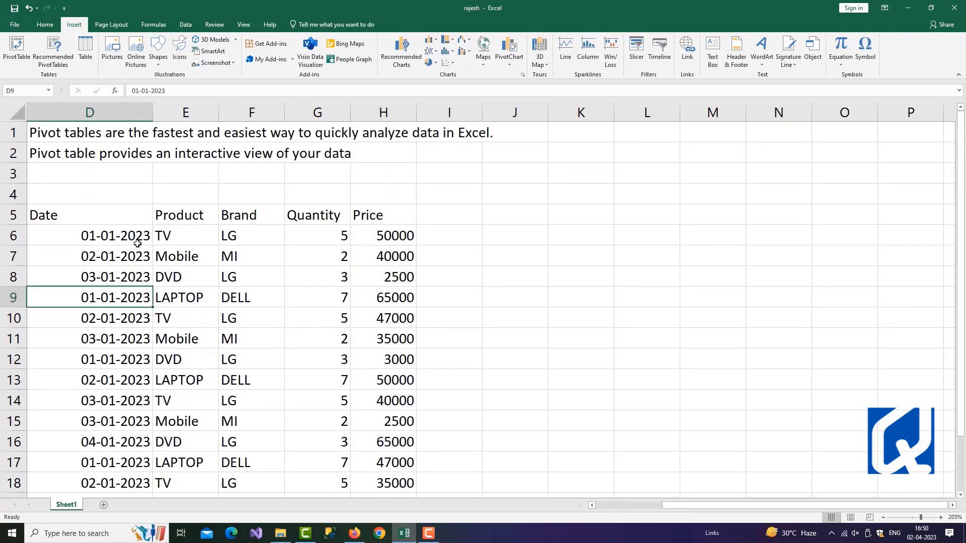
pyautogui.scroll(-1, 137, 254)
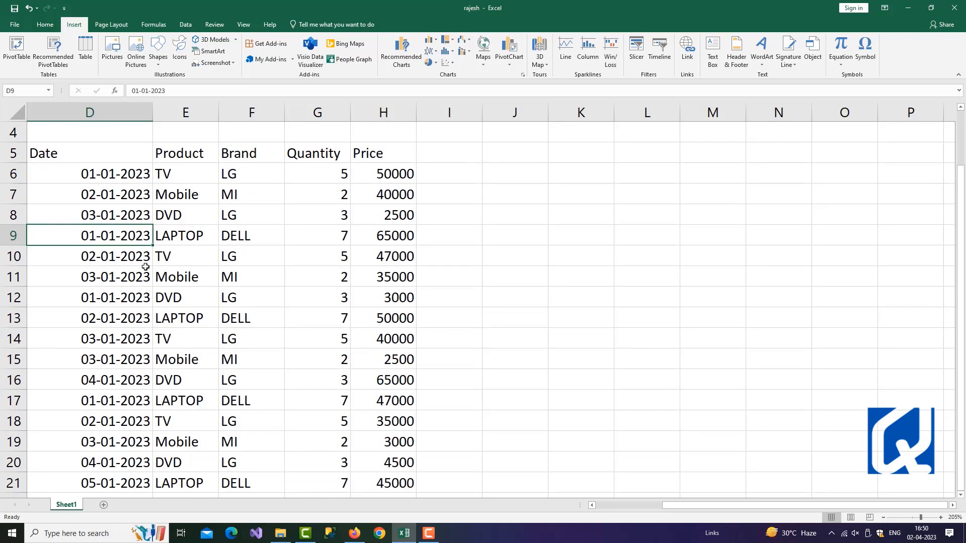
pyautogui.click(145, 274)
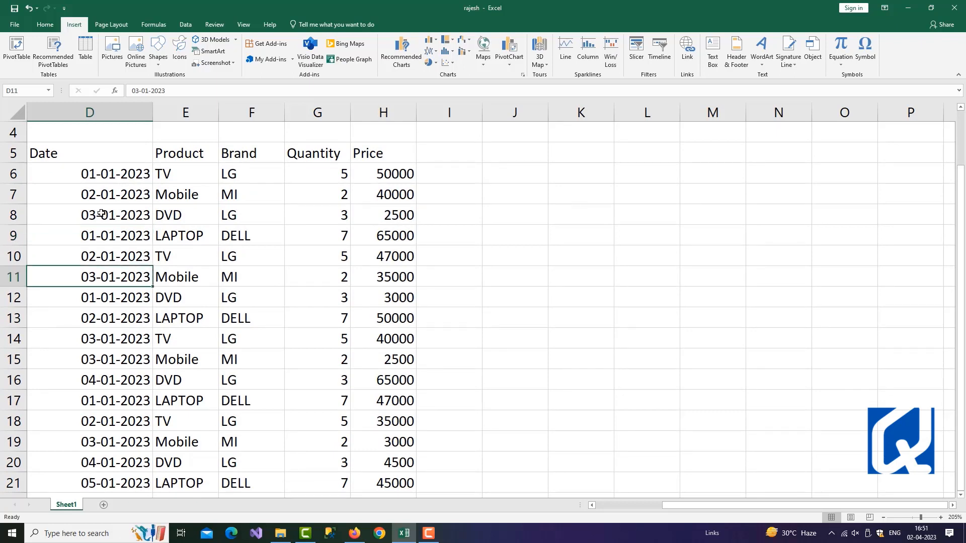
pyautogui.moveTo(58, 155); pyautogui.dragTo(375, 473)
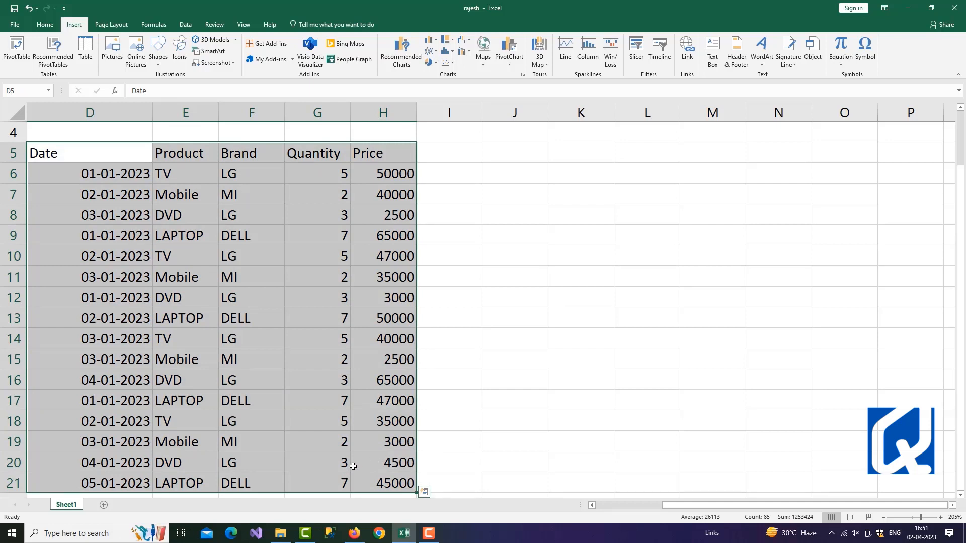
pyautogui.scroll(1, 354, 466)
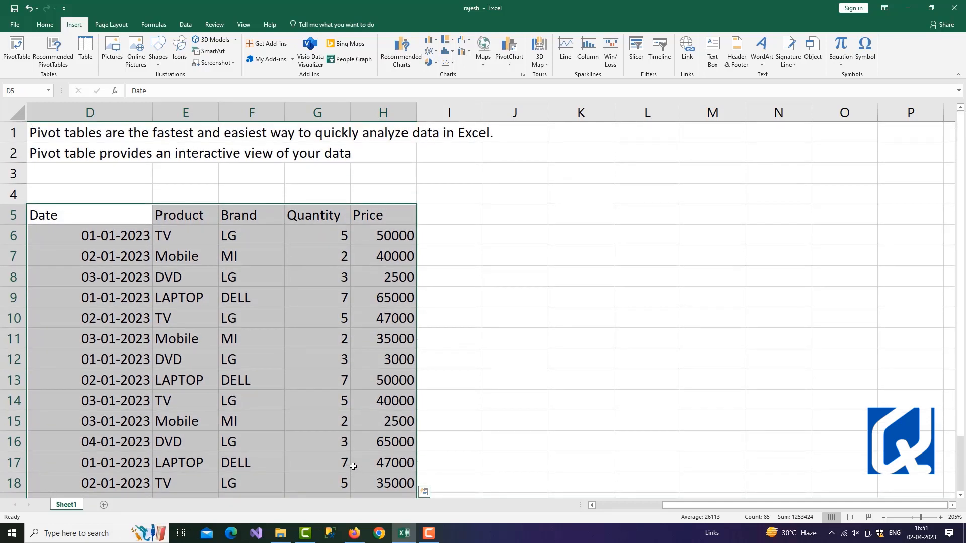
pyautogui.click(345, 461)
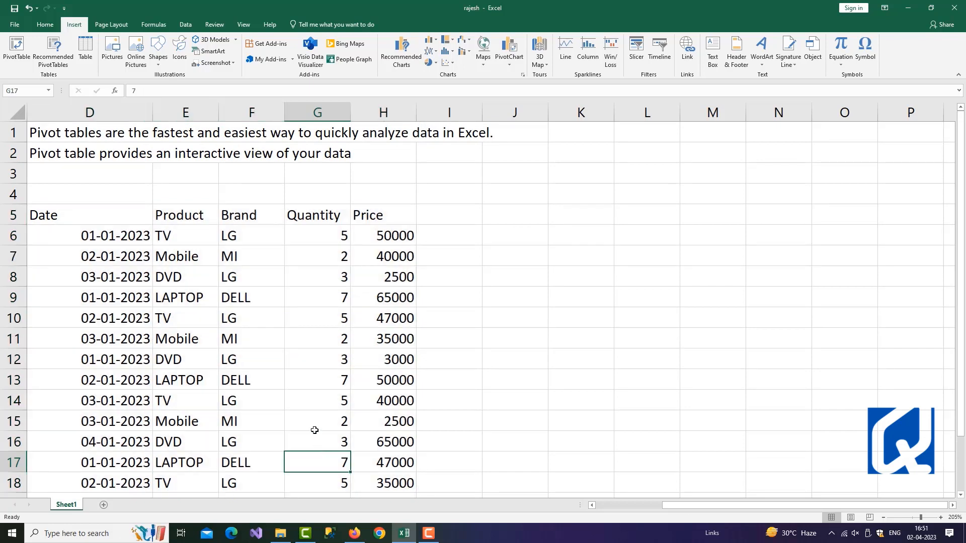
# Step: Compare the 01-01-2023 rows in the Date column and the TV and LAPTOP entries in the Product column
pyautogui.click(100, 236)
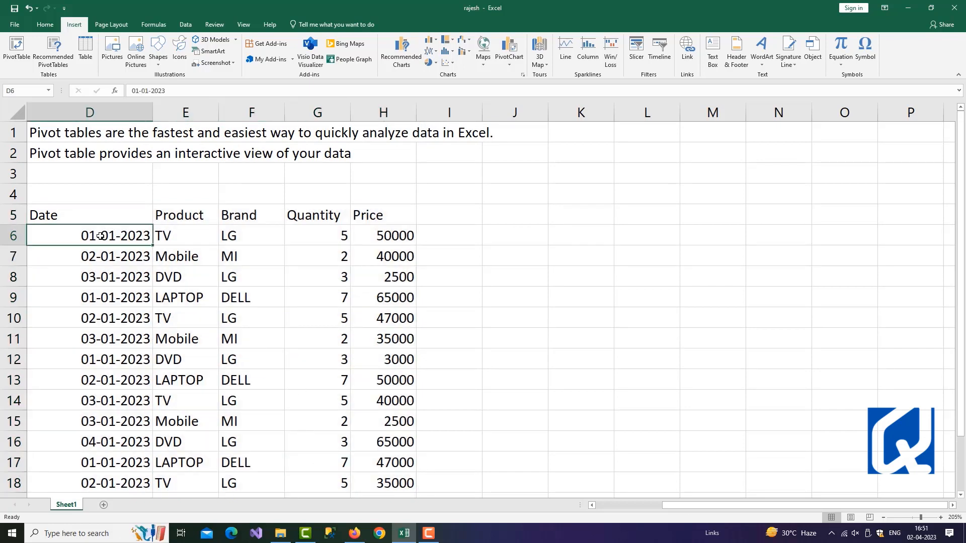
pyautogui.click(121, 360)
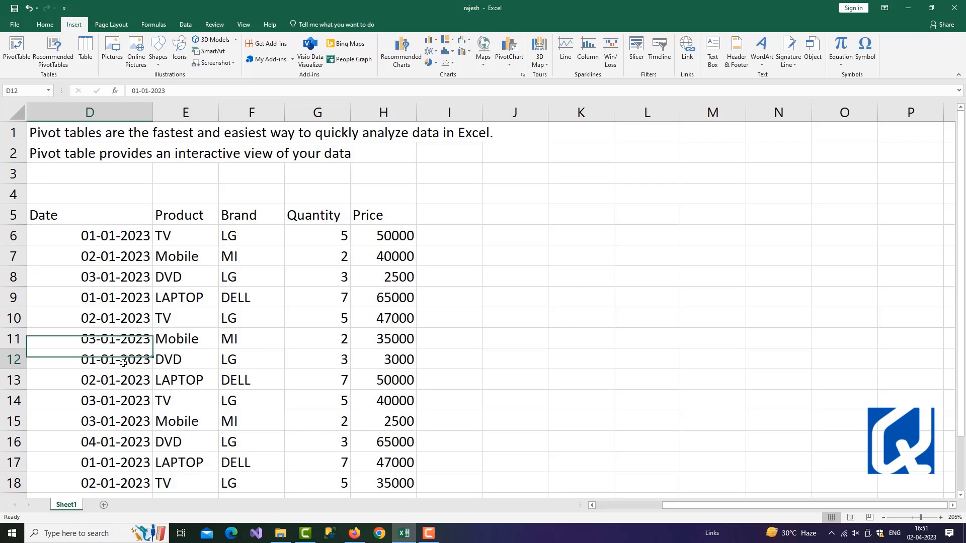
pyautogui.scroll(-1, 116, 416)
pyautogui.click(117, 409)
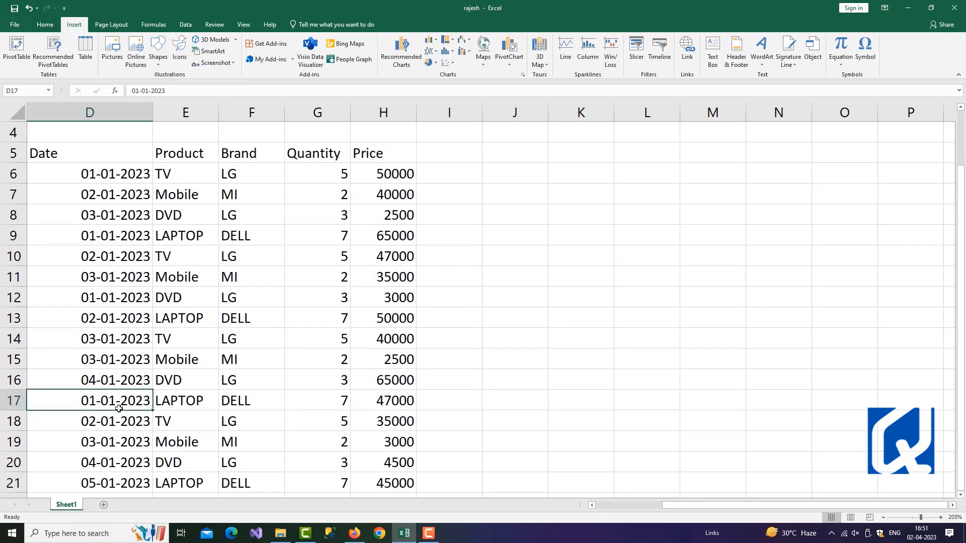
pyautogui.click(190, 172)
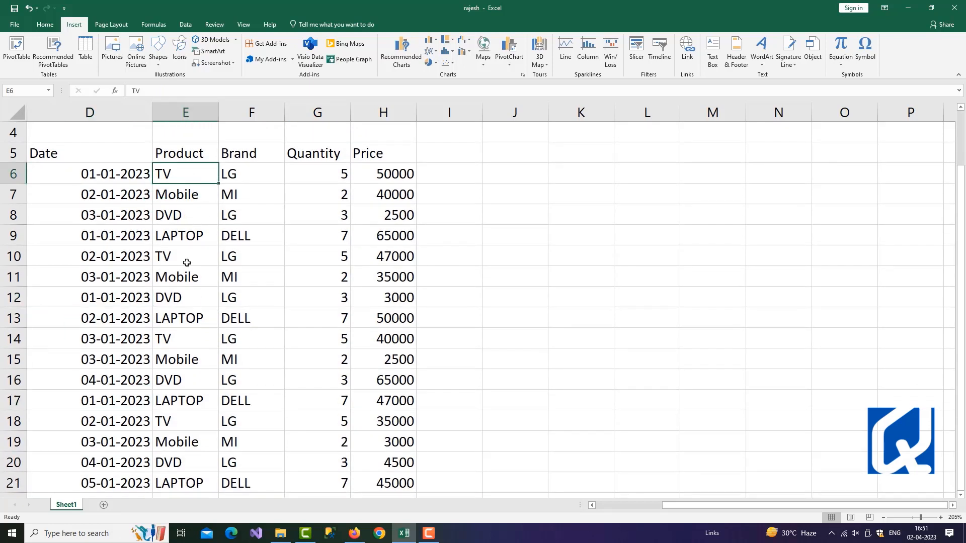
pyautogui.click(176, 238)
pyautogui.click(175, 401)
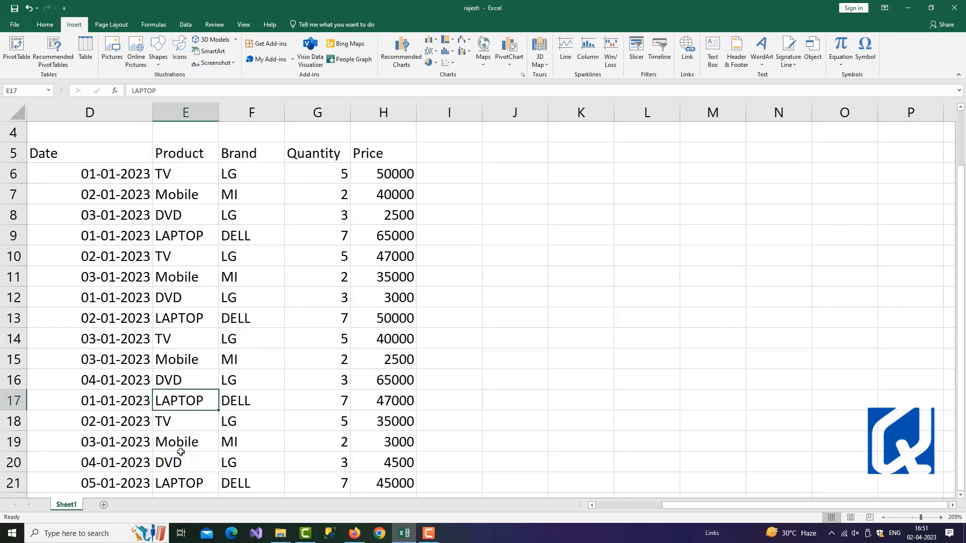
pyautogui.scroll(-1, 181, 445)
pyautogui.scroll(1, 172, 343)
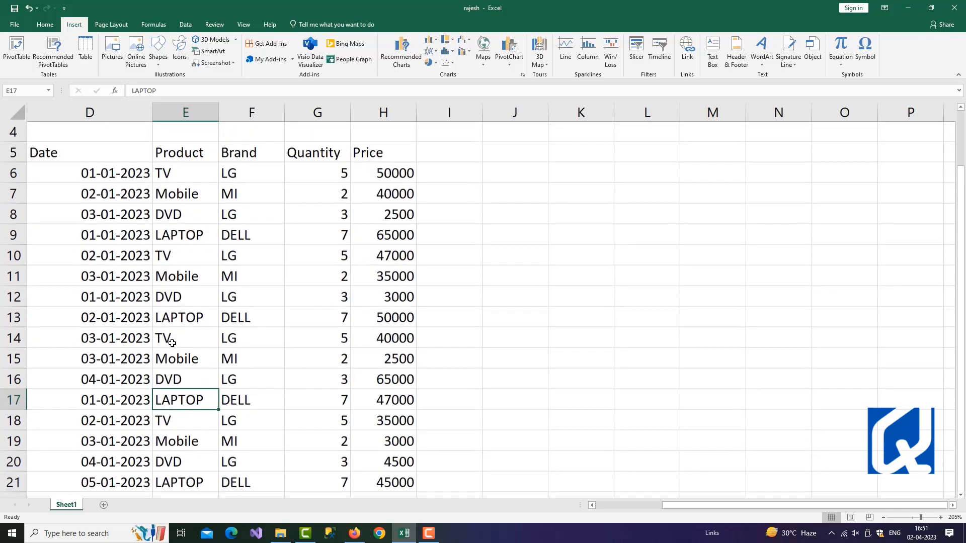
# Step: Review the TV entries in the Product column and the LG entries in the Brand column
pyautogui.click(126, 197)
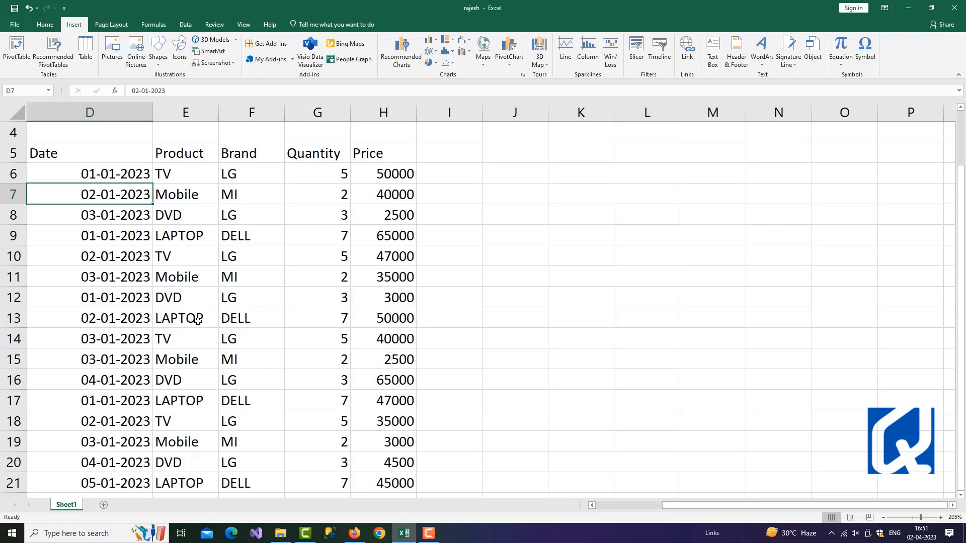
pyautogui.click(189, 174)
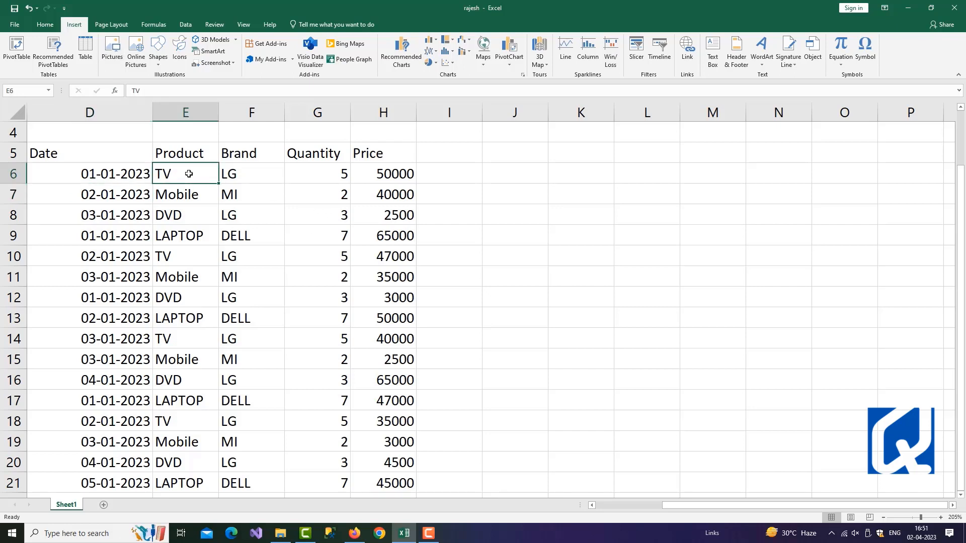
pyautogui.click(183, 257)
pyautogui.click(173, 342)
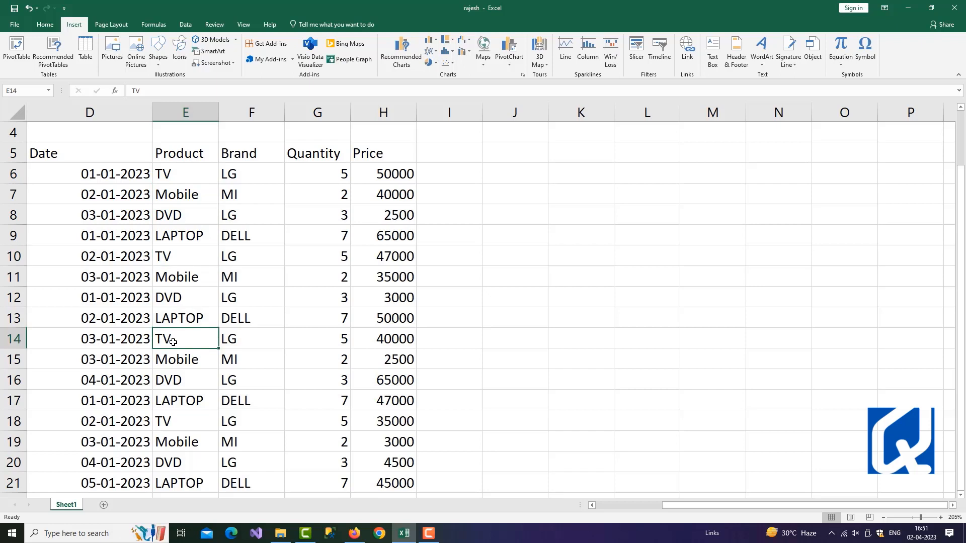
pyautogui.click(250, 176)
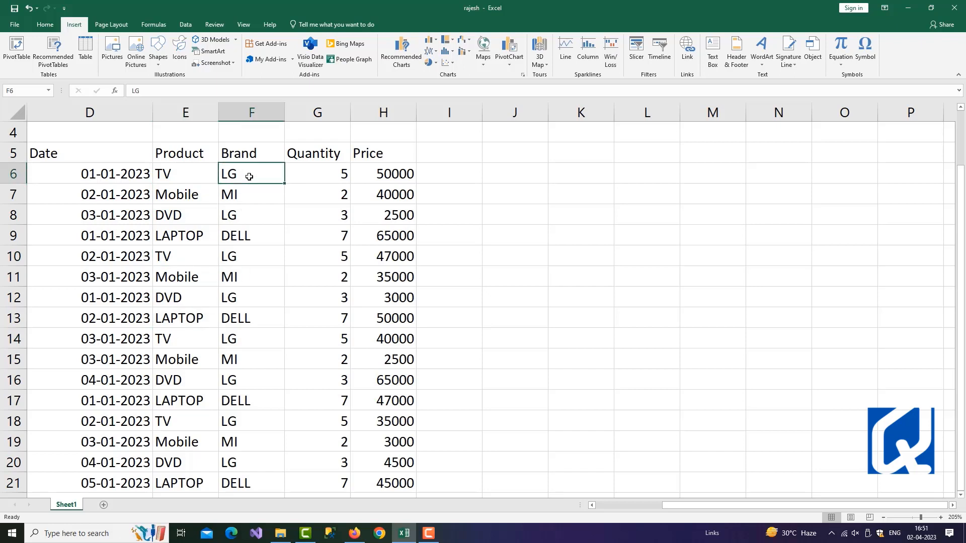
pyautogui.click(258, 220)
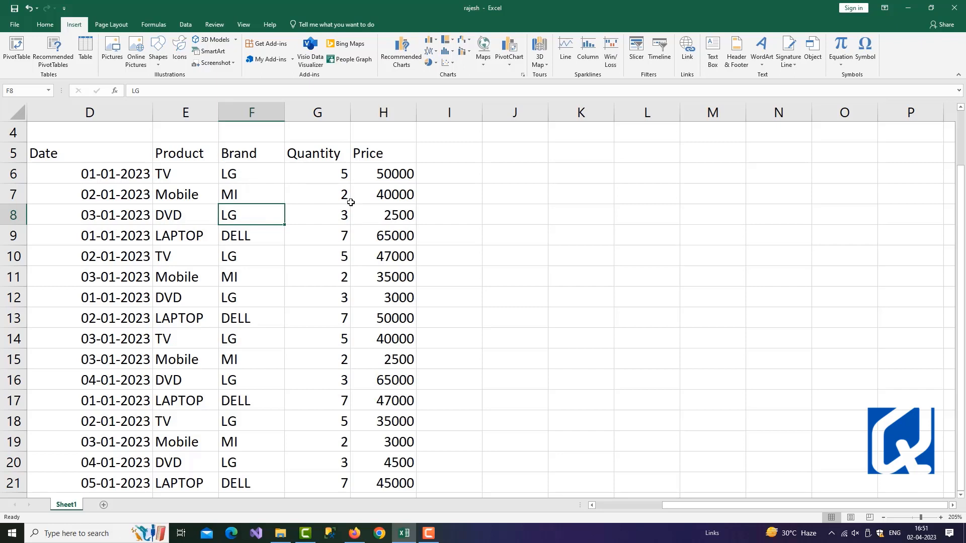
pyautogui.scroll(1, 351, 202)
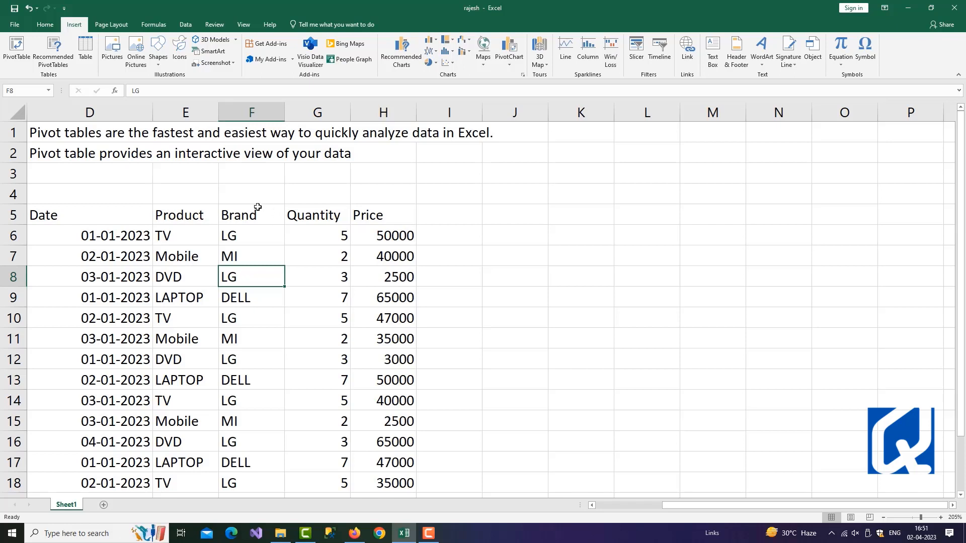
# Step: Start creating a PivotTable from the sales data in Sheet1 range D5:H21, including the header row
pyautogui.click(95, 237)
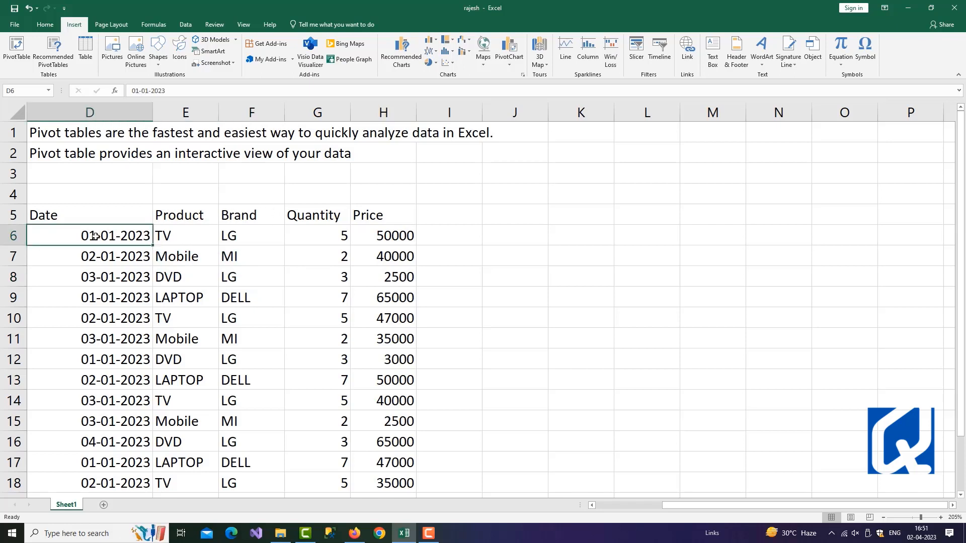
pyautogui.moveTo(71, 216); pyautogui.dragTo(402, 398)
pyautogui.scroll(3, 398, 399)
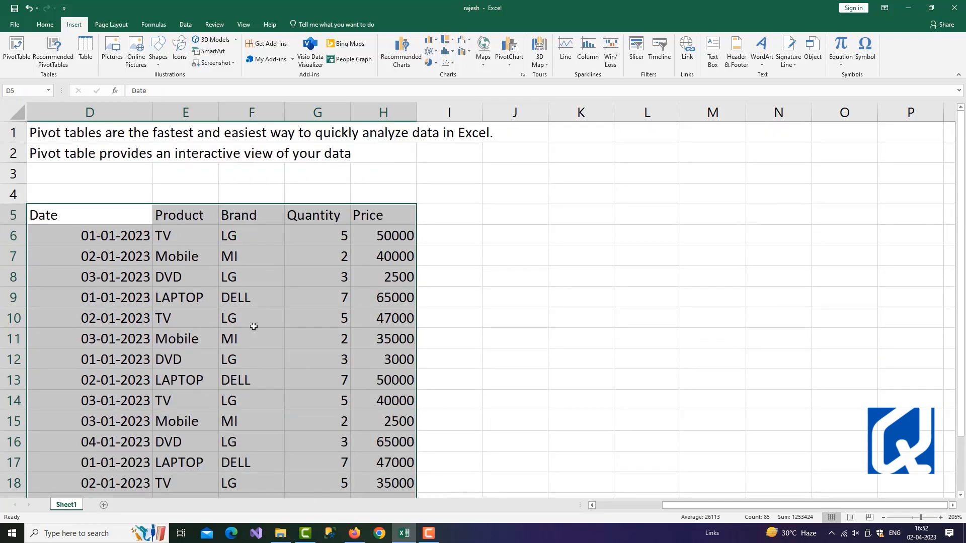
pyautogui.click(17, 51)
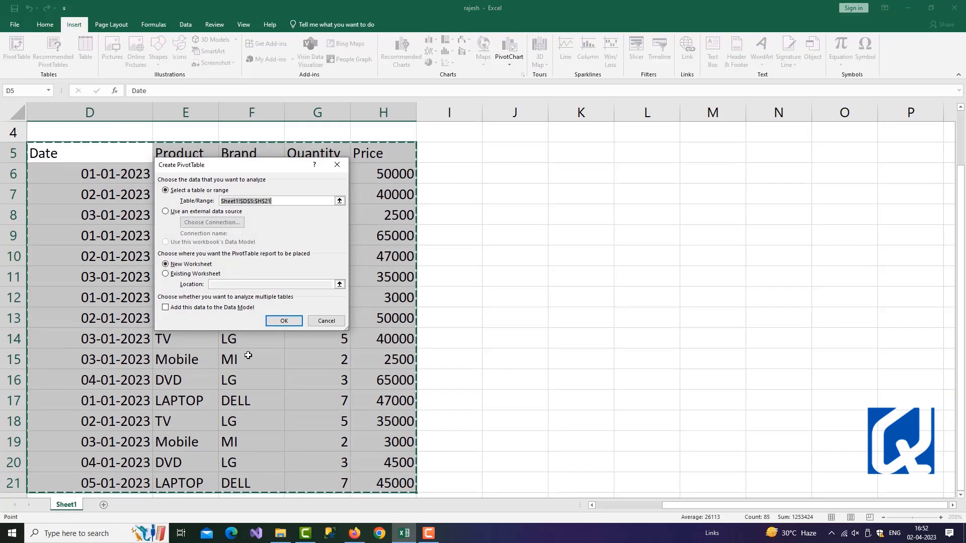
pyautogui.moveTo(258, 170); pyautogui.dragTo(540, 182)
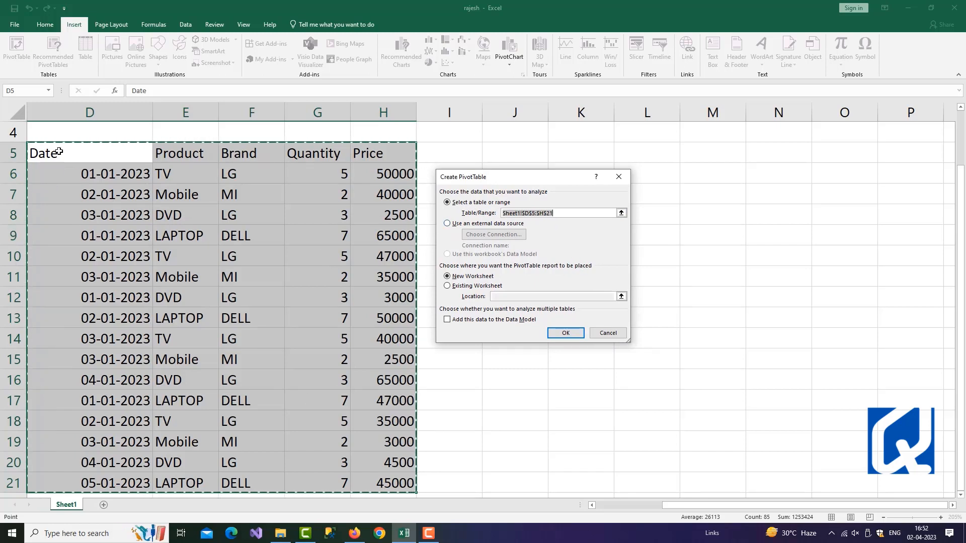
pyautogui.moveTo(59, 152); pyautogui.dragTo(350, 449)
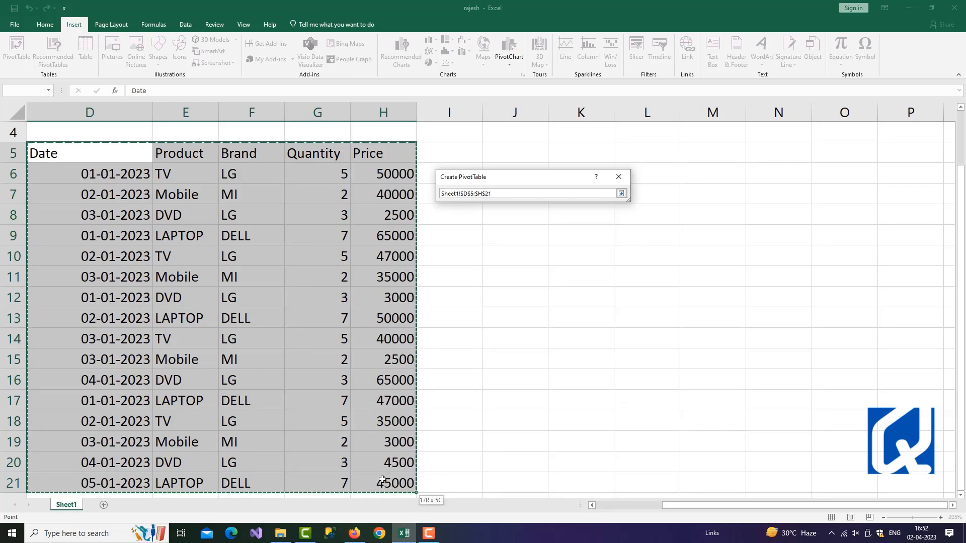
pyautogui.moveTo(383, 480); pyautogui.dragTo(383, 480)
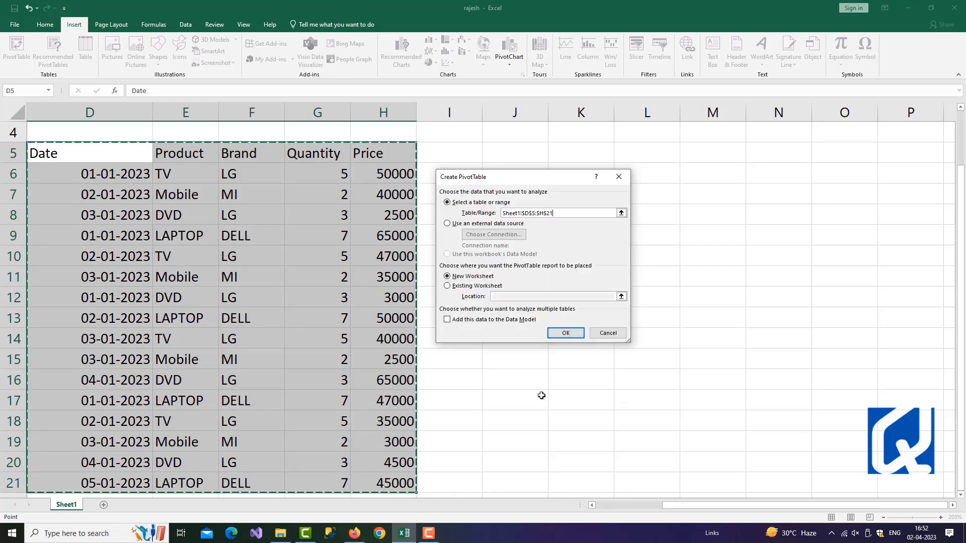
# Step: Inspect the connections and tables offered for an external PivotTable data source, without choosing one
pyautogui.click(448, 224)
pyautogui.click(496, 235)
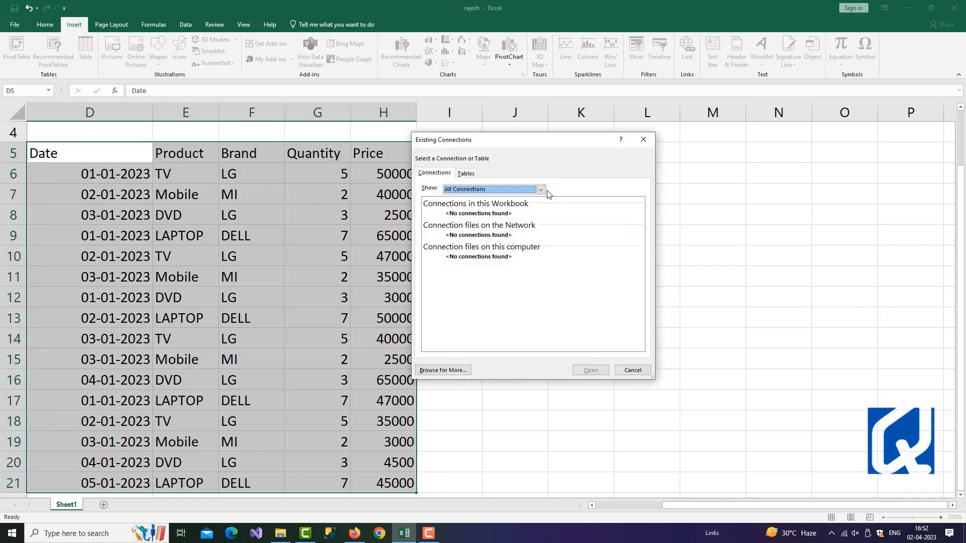
pyautogui.click(464, 174)
pyautogui.click(439, 174)
pyautogui.click(472, 174)
pyautogui.click(632, 370)
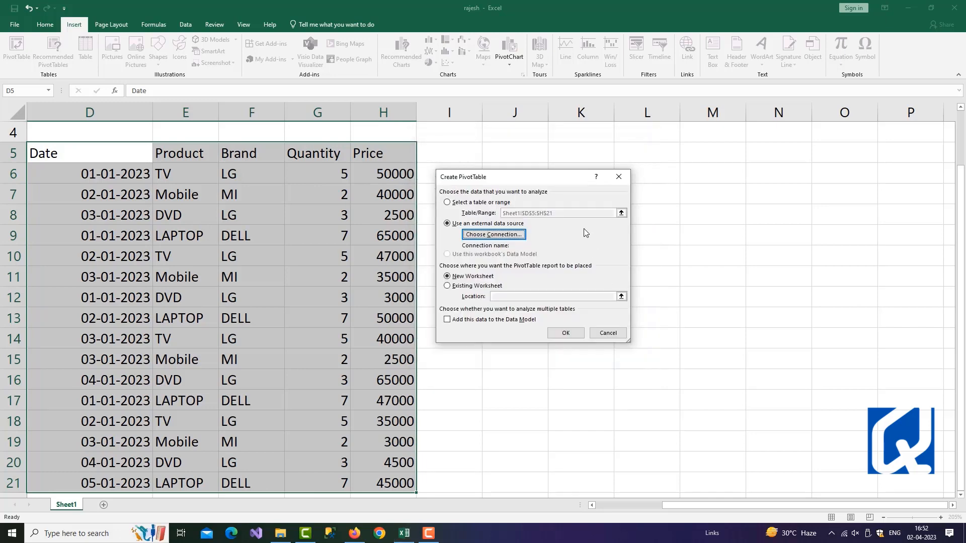
# Step: Set the PivotTable source to the table range Sheet1 D5:H21 and its report location to a new worksheet
pyautogui.click(475, 204)
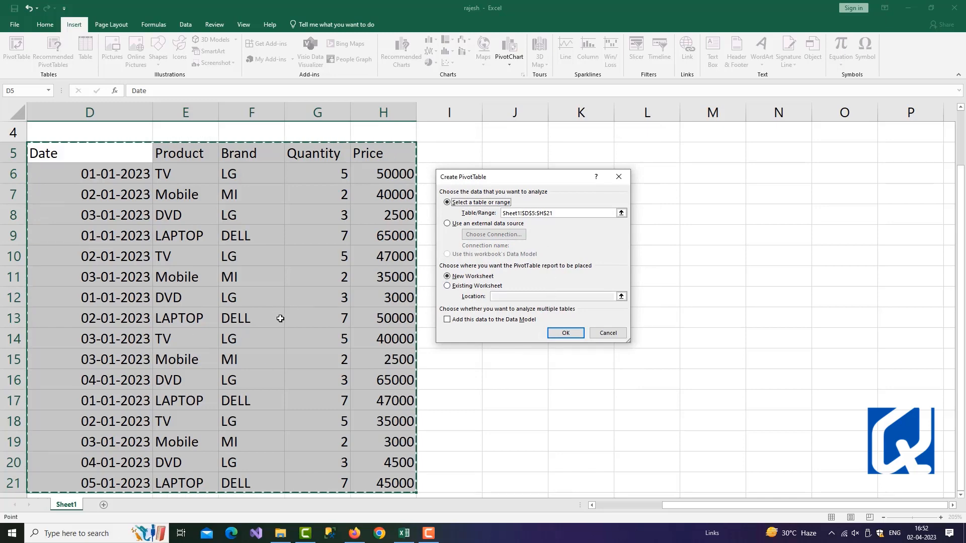
pyautogui.moveTo(518, 178); pyautogui.dragTo(688, 188)
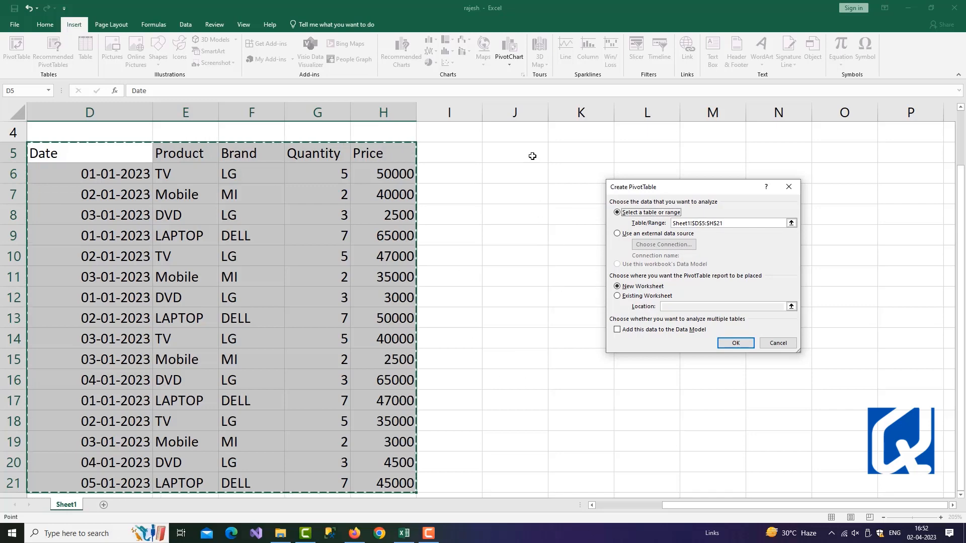
pyautogui.click(533, 155)
pyautogui.moveTo(112, 156); pyautogui.dragTo(386, 421)
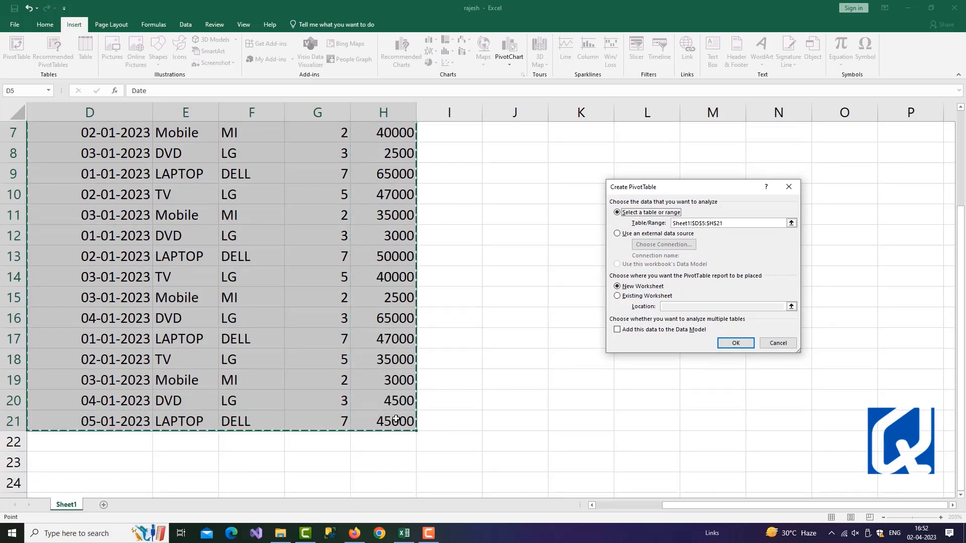
pyautogui.click(652, 288)
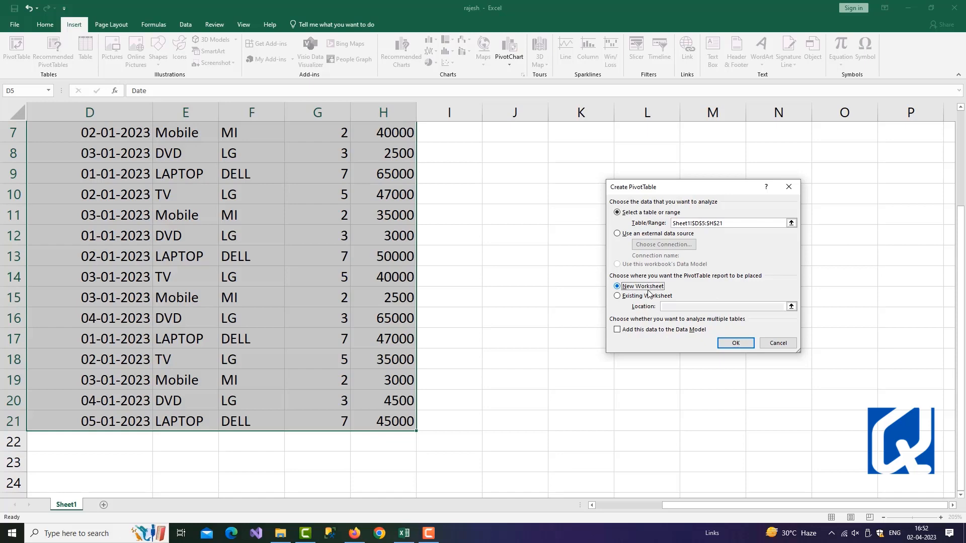
# Step: Create the empty PivotTable on a new worksheet from the chosen source range
pyautogui.click(727, 347)
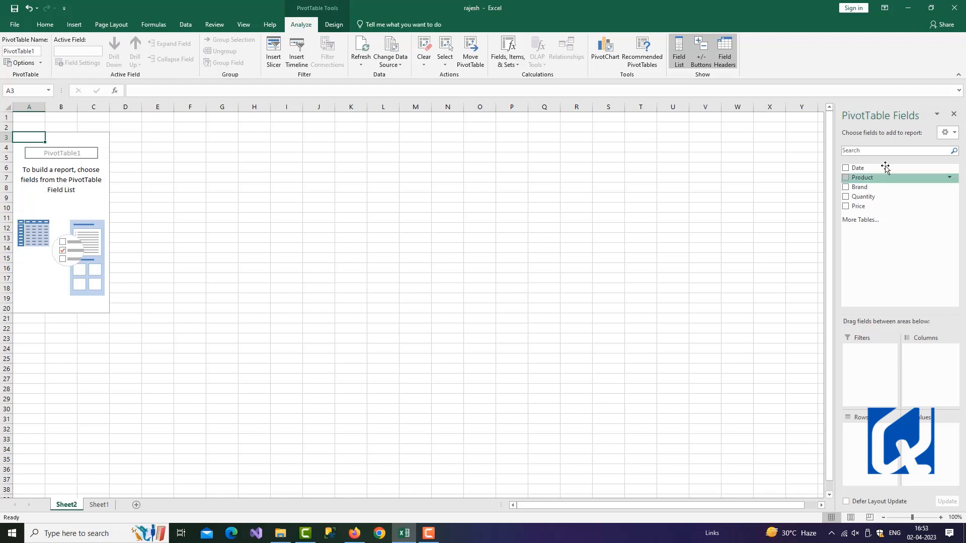
# Step: Compare the Date, Product, Brand, Quantity and Price headers in row 5 of Sheet1 with the PivotTable's field list on Sheet2
pyautogui.click(100, 506)
pyautogui.scroll(2, 153, 206)
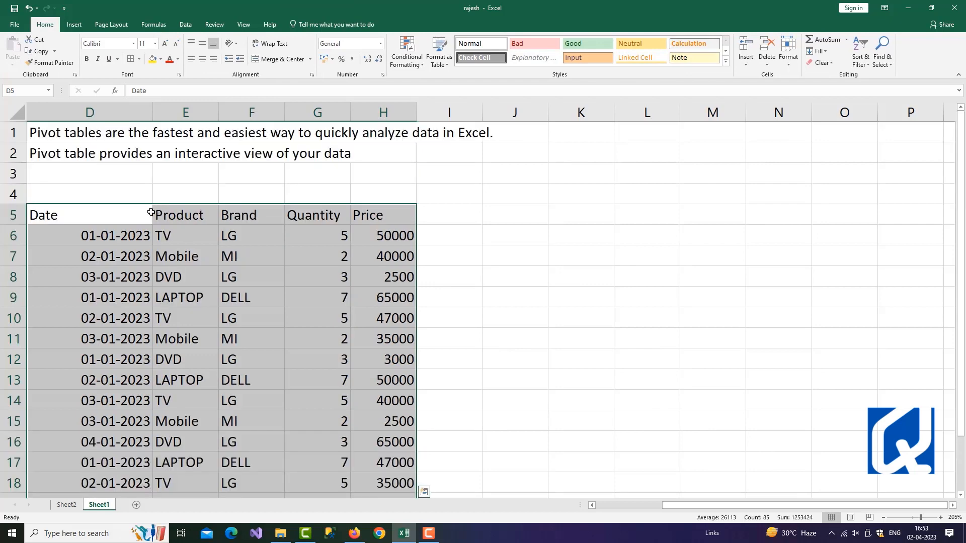
pyautogui.click(77, 213)
pyautogui.click(171, 215)
pyautogui.click(255, 214)
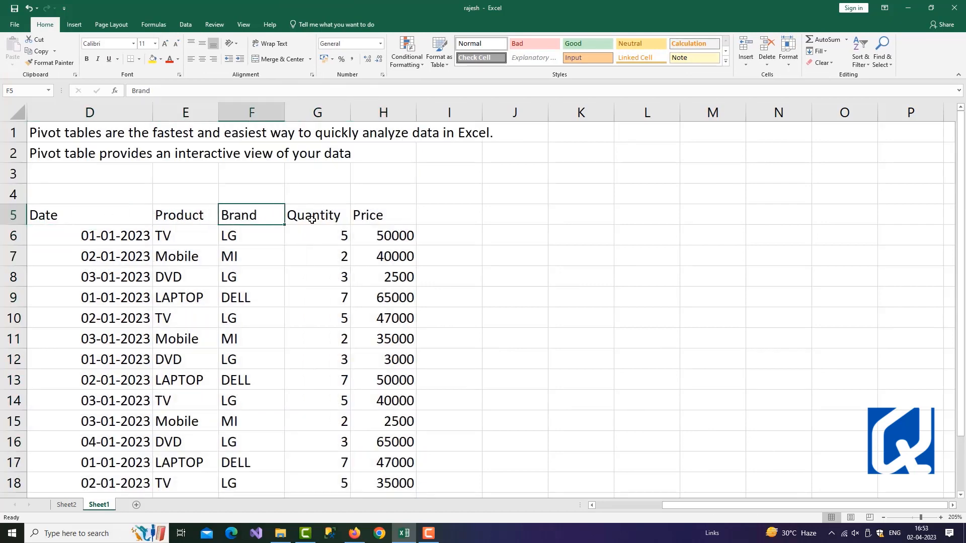
pyautogui.click(312, 219)
pyautogui.click(376, 216)
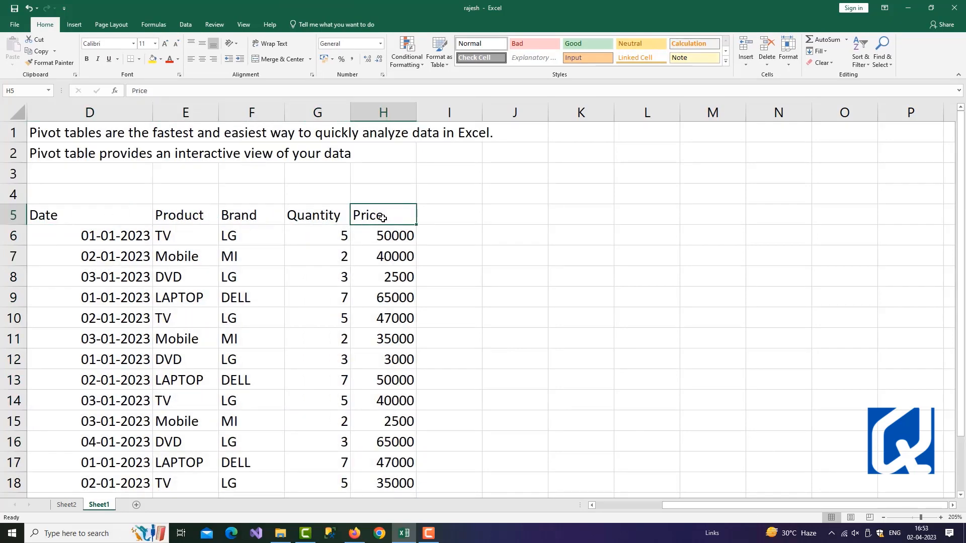
pyautogui.click(67, 506)
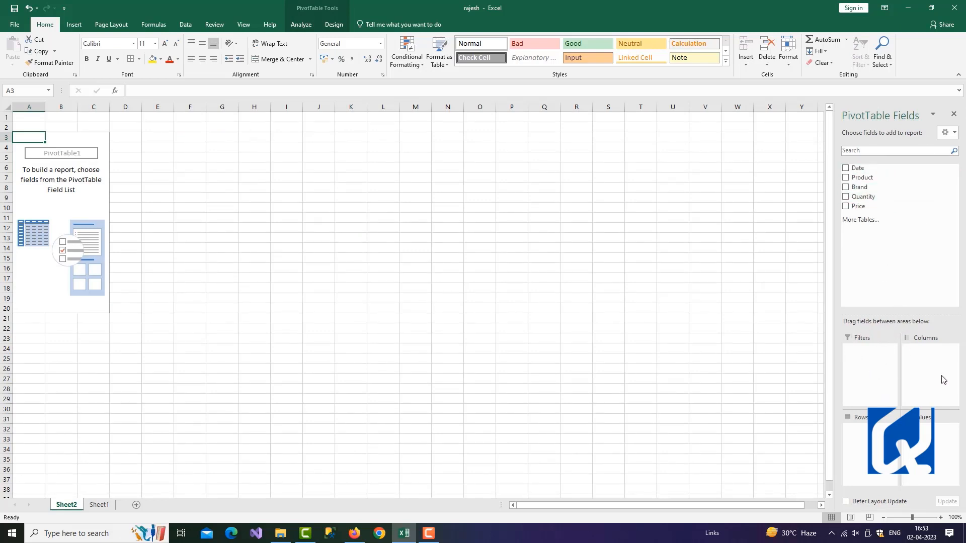
# Step: Try Brand in the Columns area of the empty PivotTable and remove the field again
pyautogui.click(873, 360)
pyautogui.moveTo(850, 191); pyautogui.dragTo(916, 361)
pyautogui.moveTo(915, 360); pyautogui.dragTo(923, 358)
pyautogui.click(847, 187)
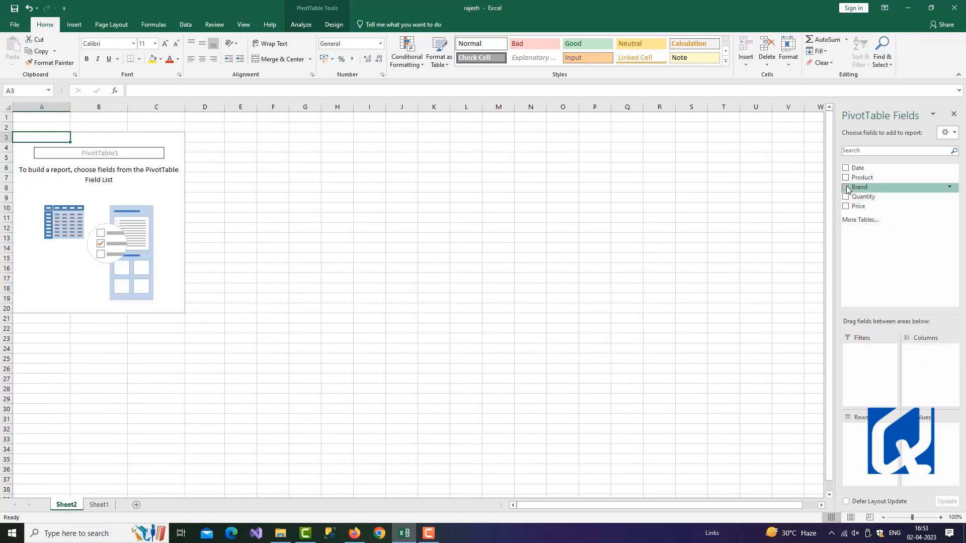
# Step: Build the PivotTable with Brand, Product and Date as nested rows and the sums of Quantity and Price as values
pyautogui.click(846, 187)
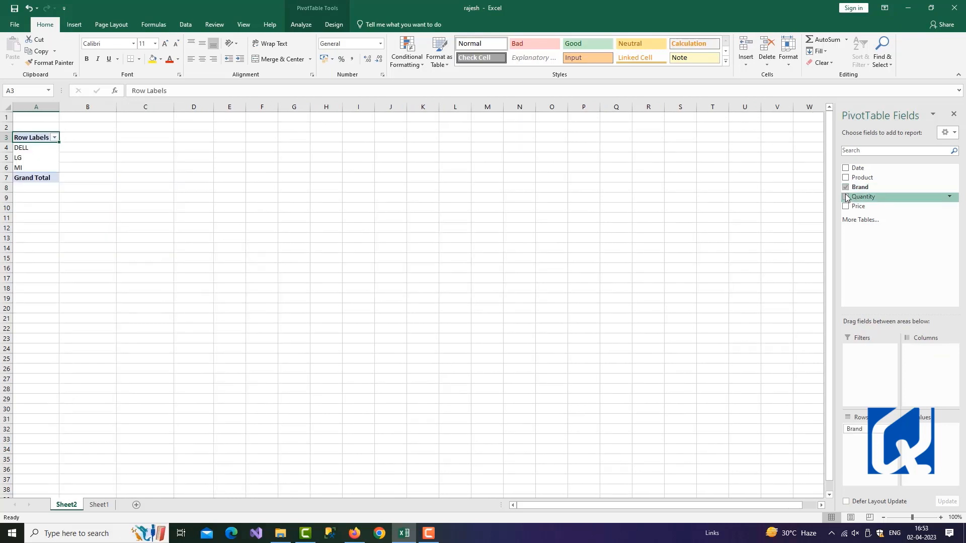
pyautogui.click(846, 198)
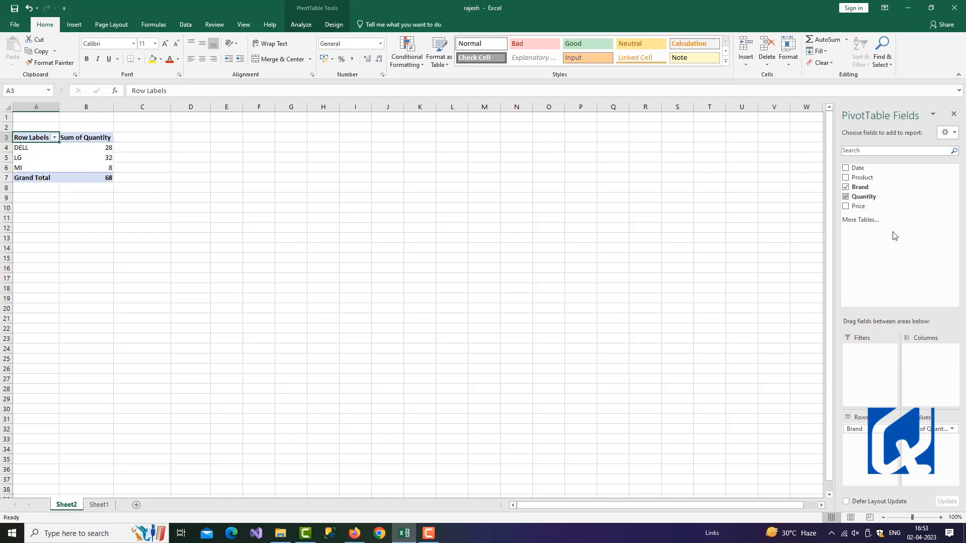
pyautogui.click(846, 206)
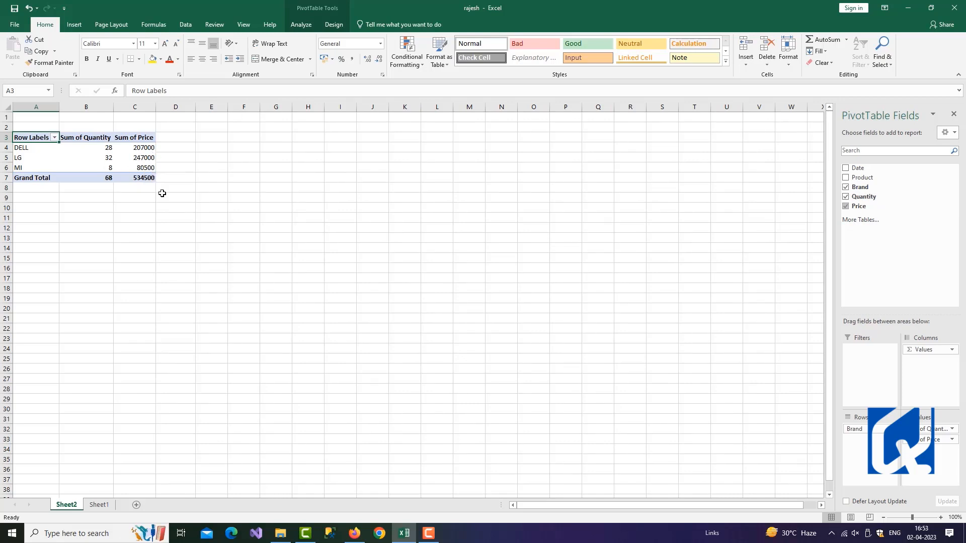
pyautogui.click(846, 178)
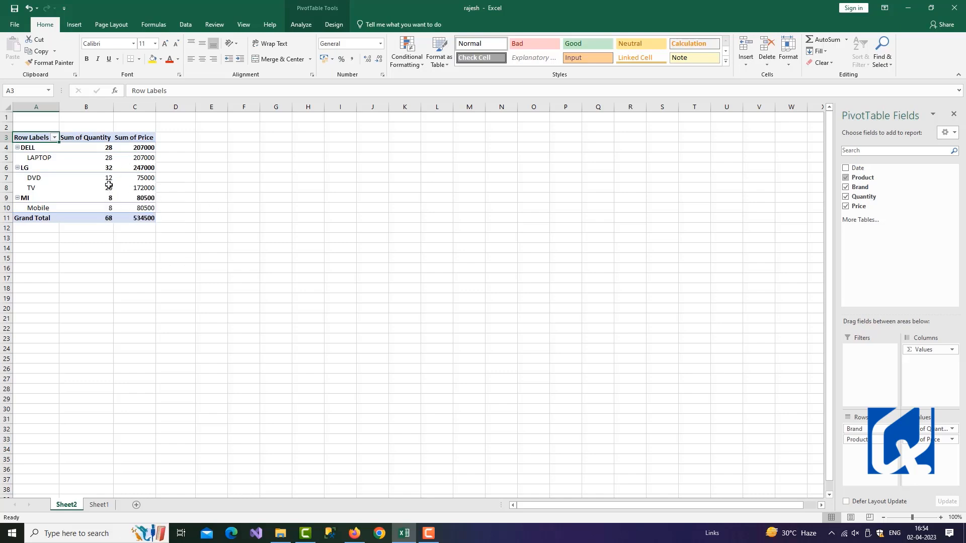
pyautogui.moveTo(108, 185)
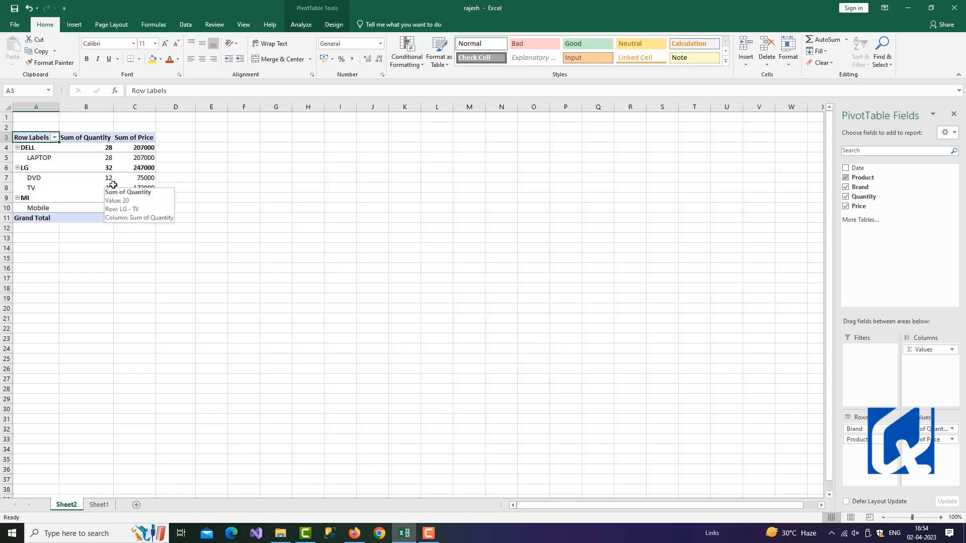
pyautogui.click(846, 169)
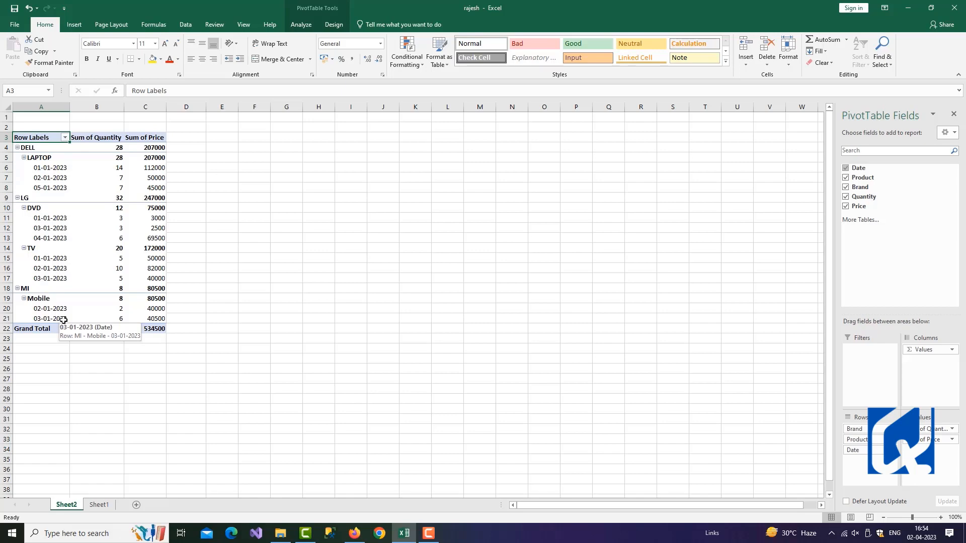
# Step: Check the PivotTable's breakdown against the source sales rows on Sheet1, and return to Sheet2
pyautogui.click(99, 505)
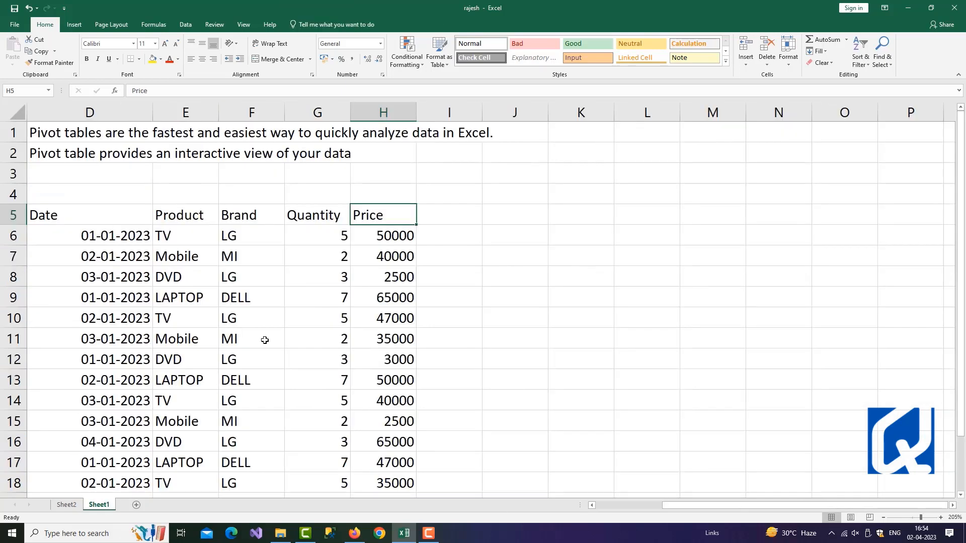
pyautogui.scroll(-2, 246, 316)
pyautogui.scroll(2, 254, 360)
pyautogui.scroll(-1, 254, 357)
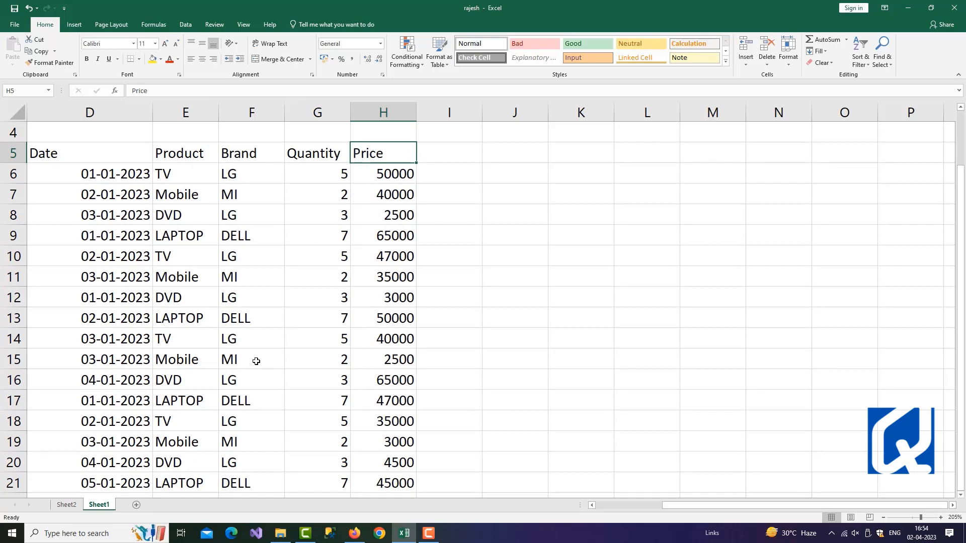
pyautogui.click(67, 505)
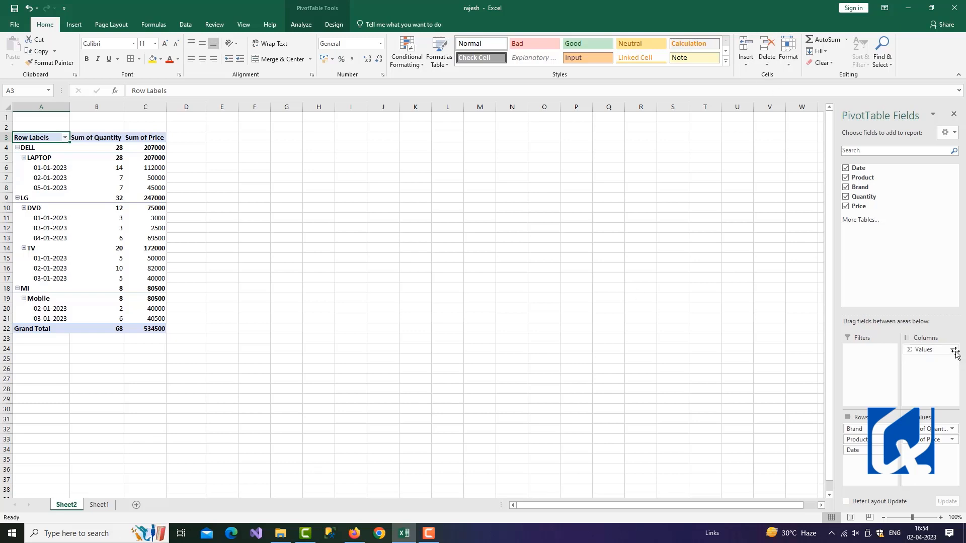
# Step: Remove Price, Quantity, Brand, Product and Date from the PivotTable to empty the report
pyautogui.click(847, 207)
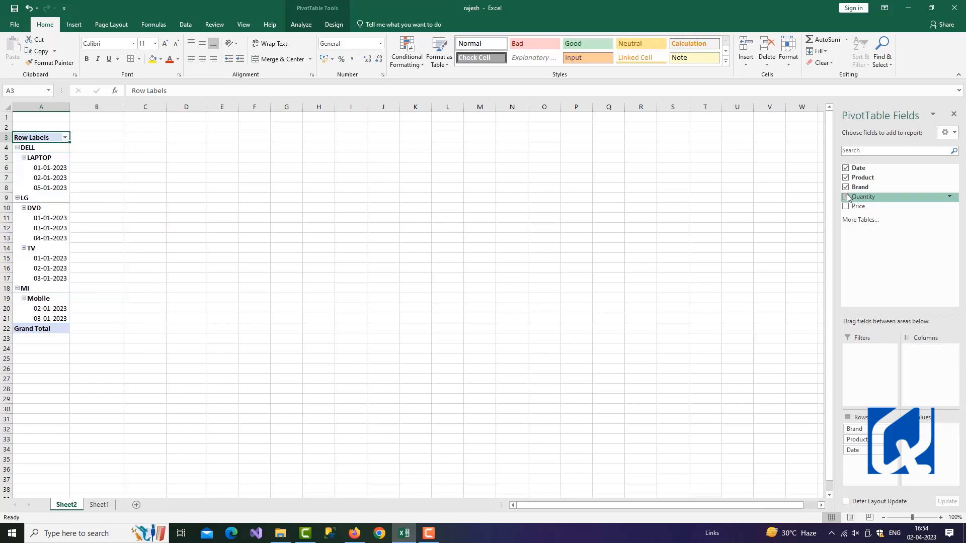
pyautogui.click(847, 197)
pyautogui.click(847, 187)
pyautogui.click(847, 178)
pyautogui.click(847, 168)
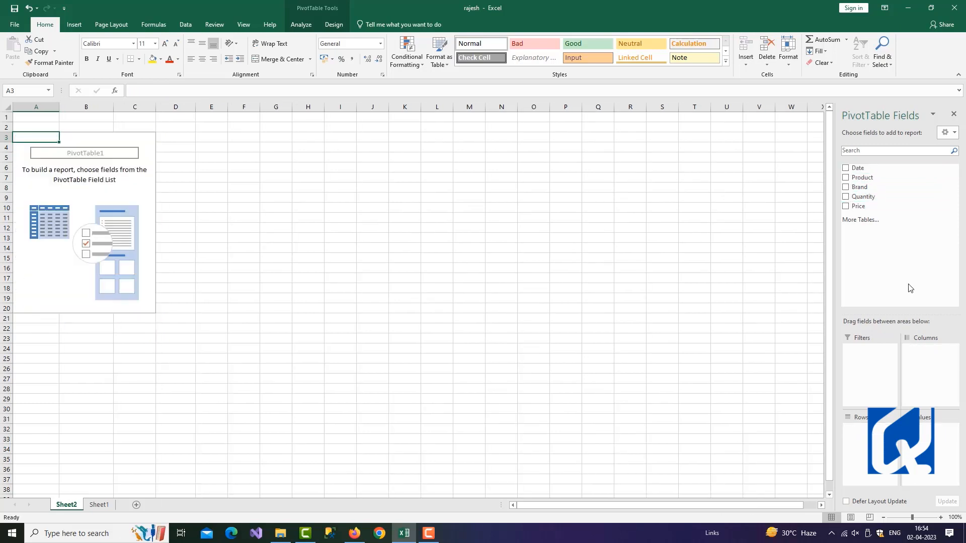
# Step: Try Quantity and Brand one at a time as the only PivotTable field, removing each again
pyautogui.click(847, 199)
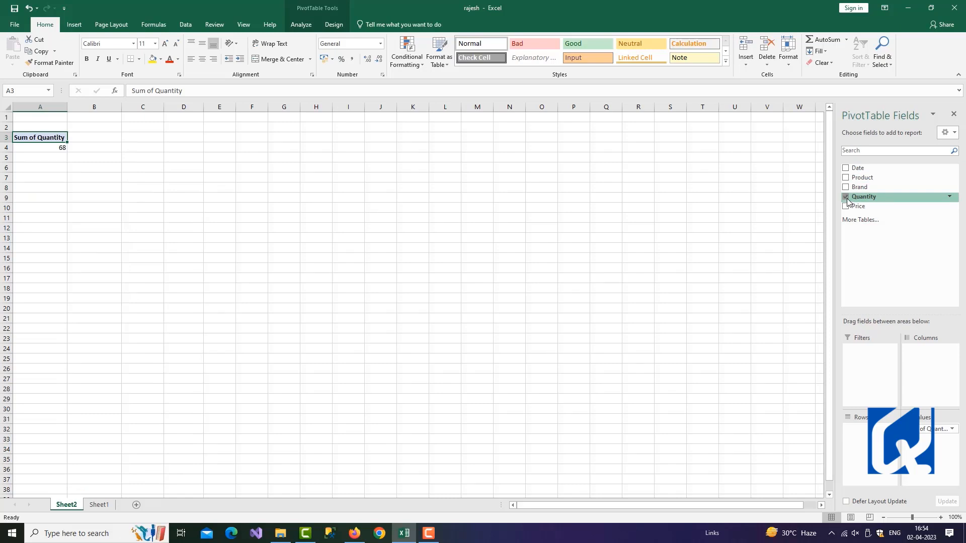
pyautogui.click(847, 197)
pyautogui.click(846, 187)
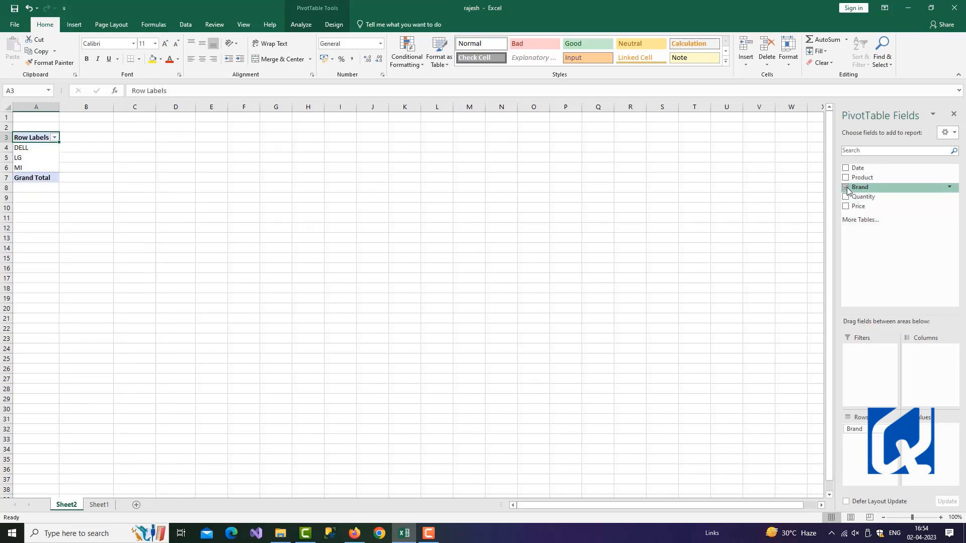
pyautogui.click(846, 187)
# Step: Build the PivotTable with Date and Brand as nested rows and the sums of Quantity and Price as values
pyautogui.click(846, 169)
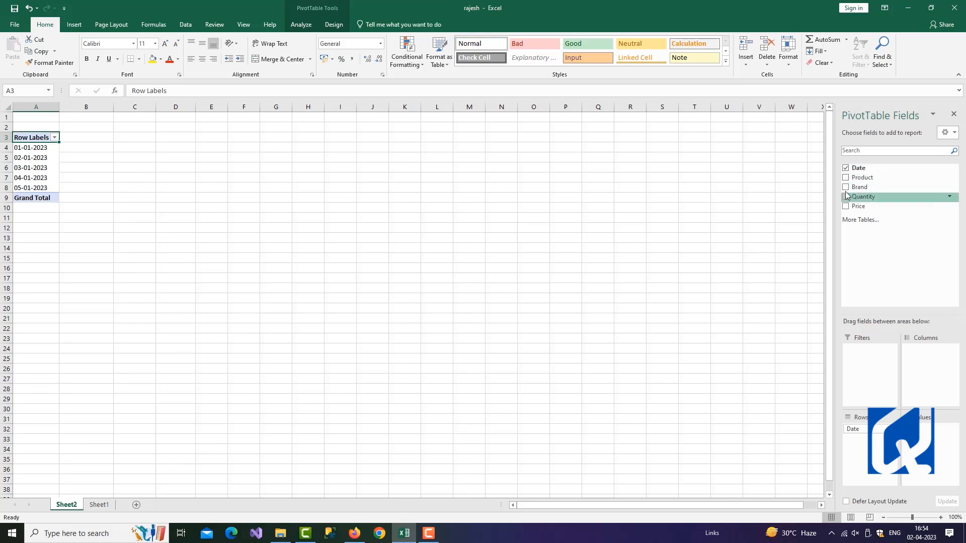
pyautogui.click(846, 188)
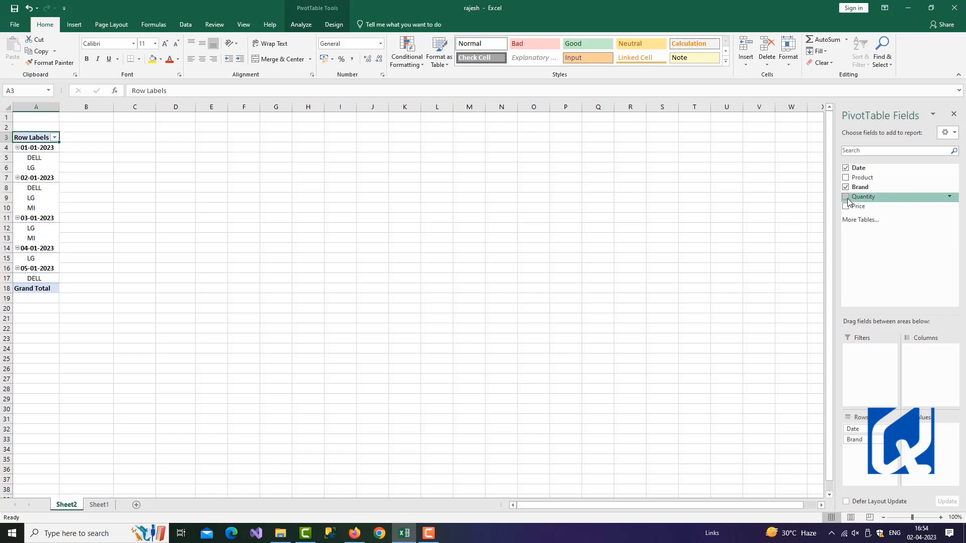
pyautogui.click(845, 197)
pyautogui.click(846, 207)
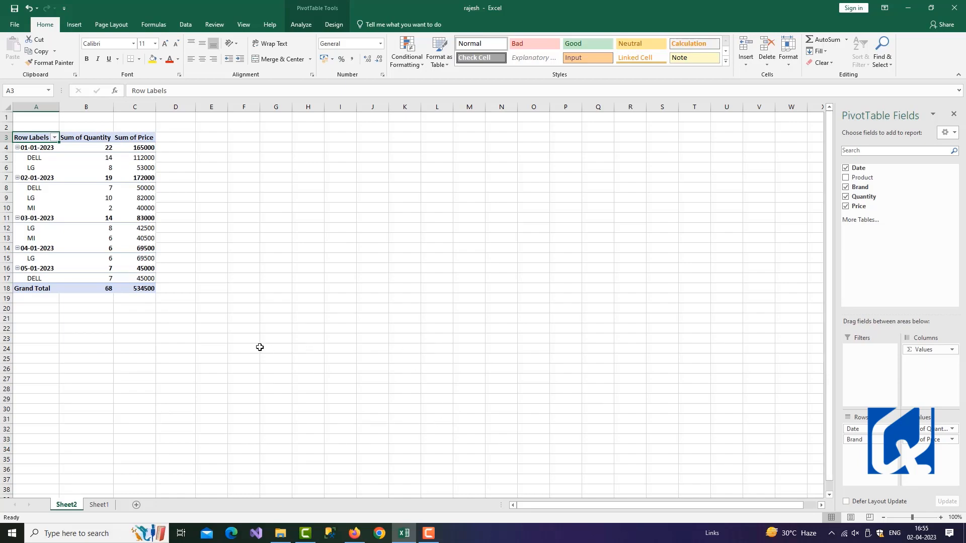
pyautogui.scroll(6, 261, 356)
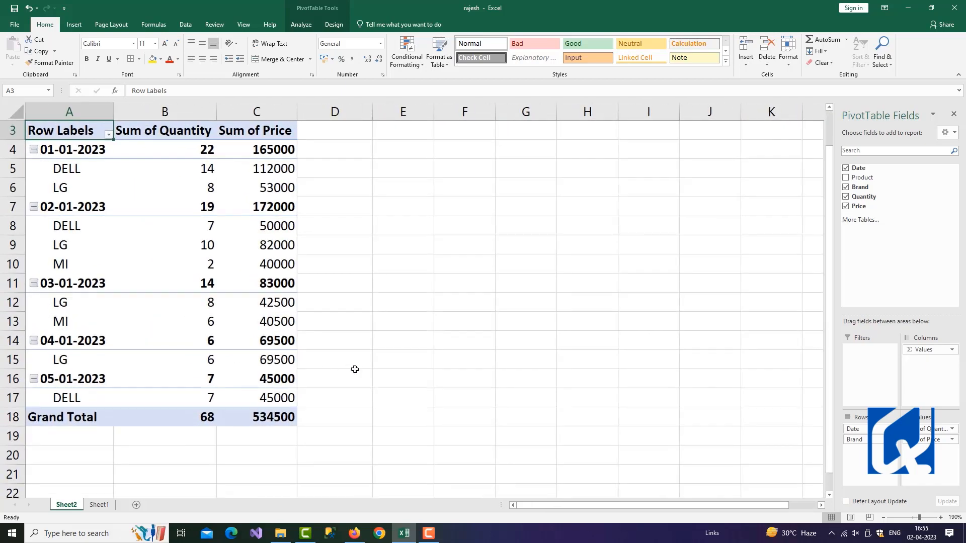
pyautogui.keyDown('ctrl'); pyautogui.scroll(2, 353, 371); pyautogui.keyUp('ctrl')
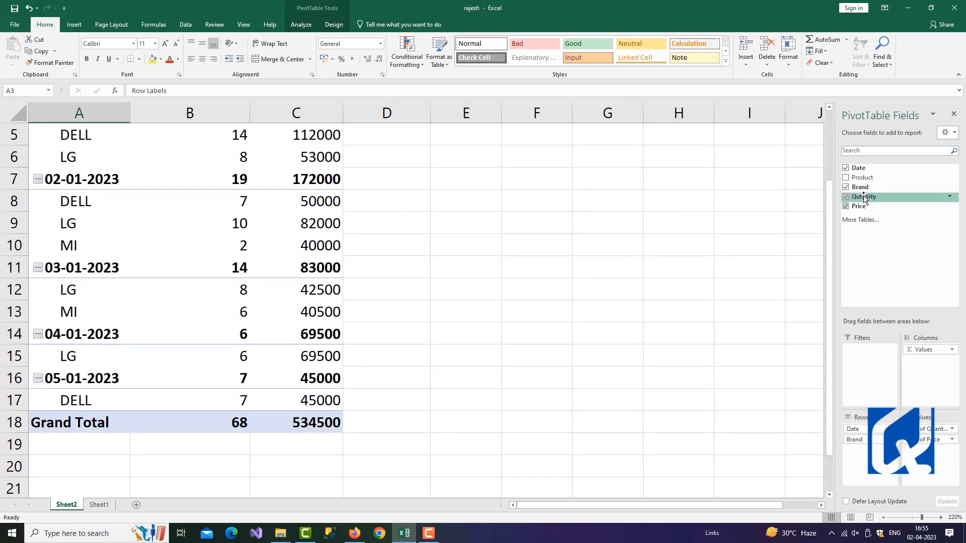
# Step: Move Brand from the rows to the PivotTable's Filters area and inspect the field's placement options
pyautogui.moveTo(861, 187); pyautogui.dragTo(864, 358)
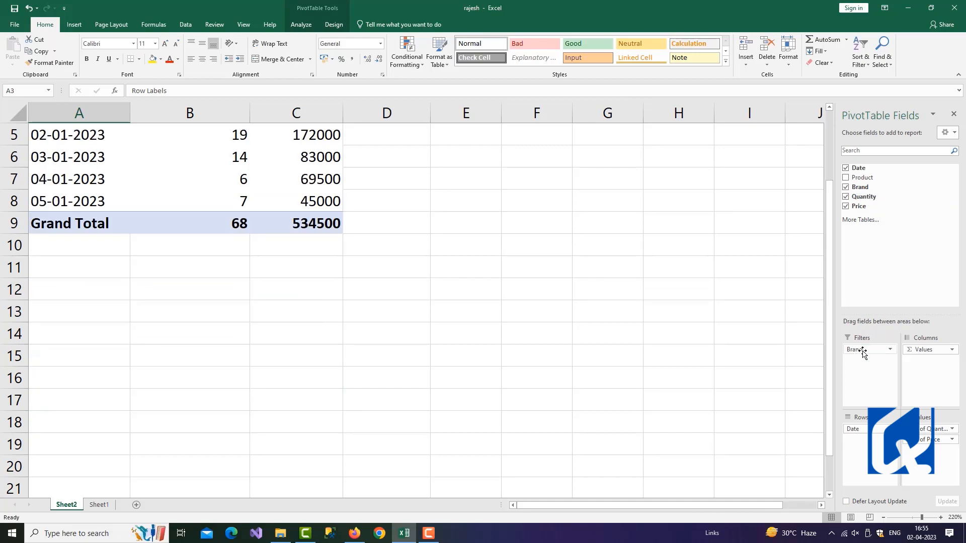
pyautogui.click(863, 350)
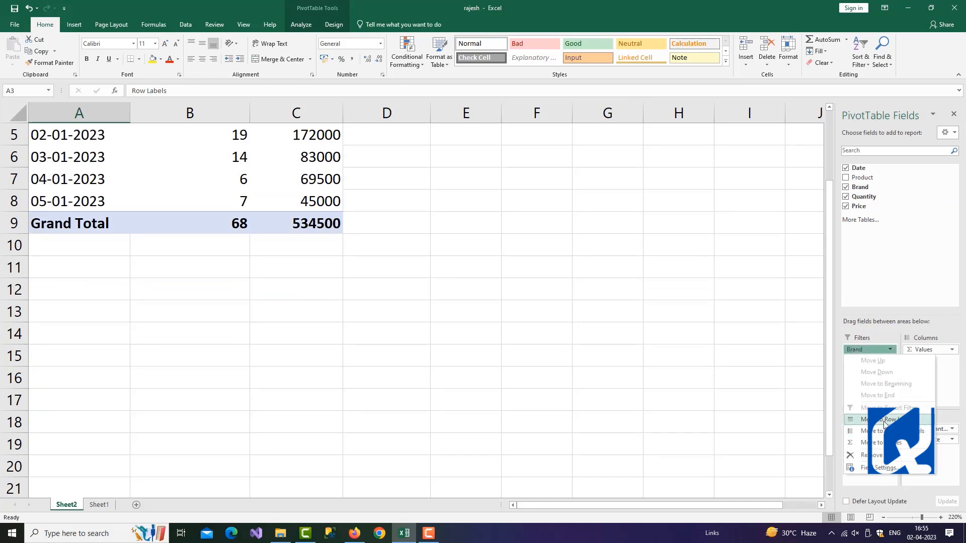
pyautogui.click(954, 327)
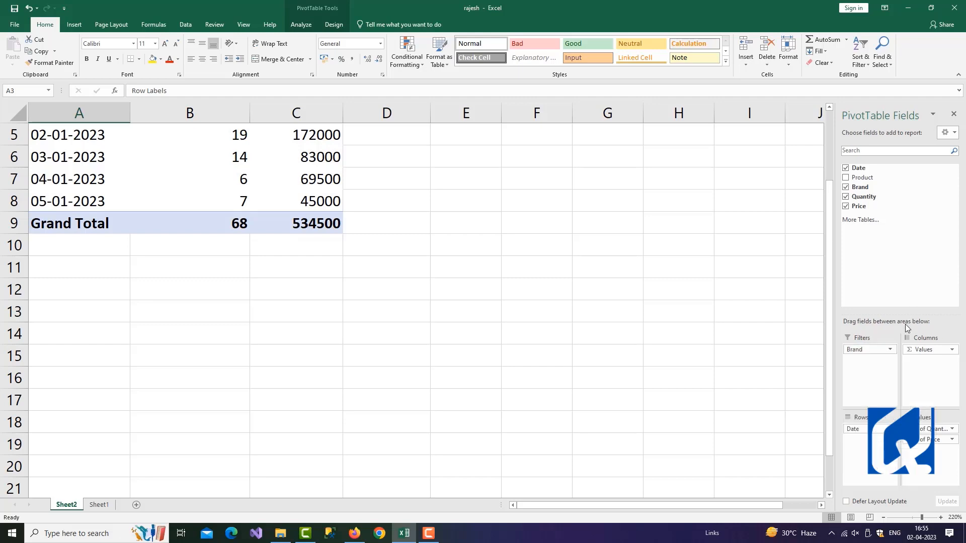
# Step: Remove Brand and Date from the PivotTable, and rebuild its rows with Brand, Product and Date nested in that order
pyautogui.click(846, 187)
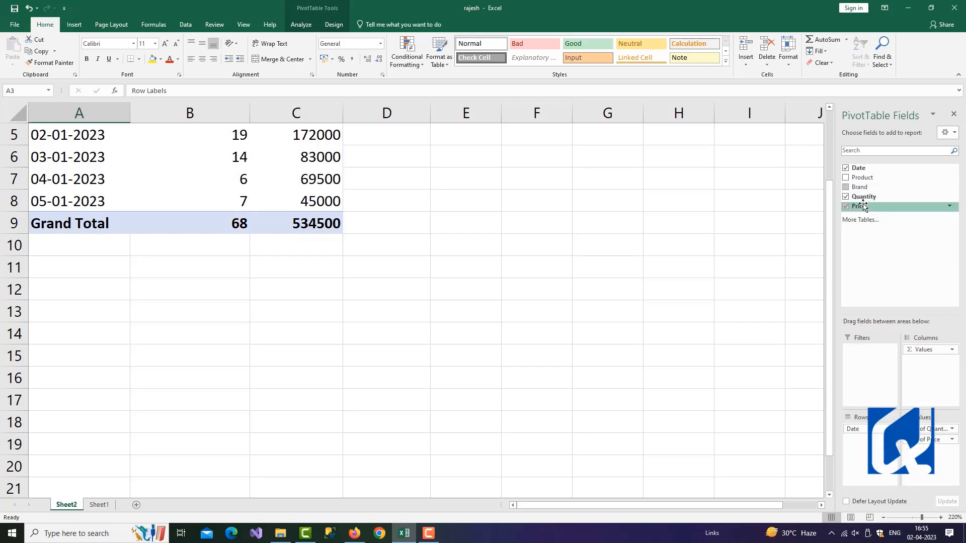
pyautogui.click(847, 168)
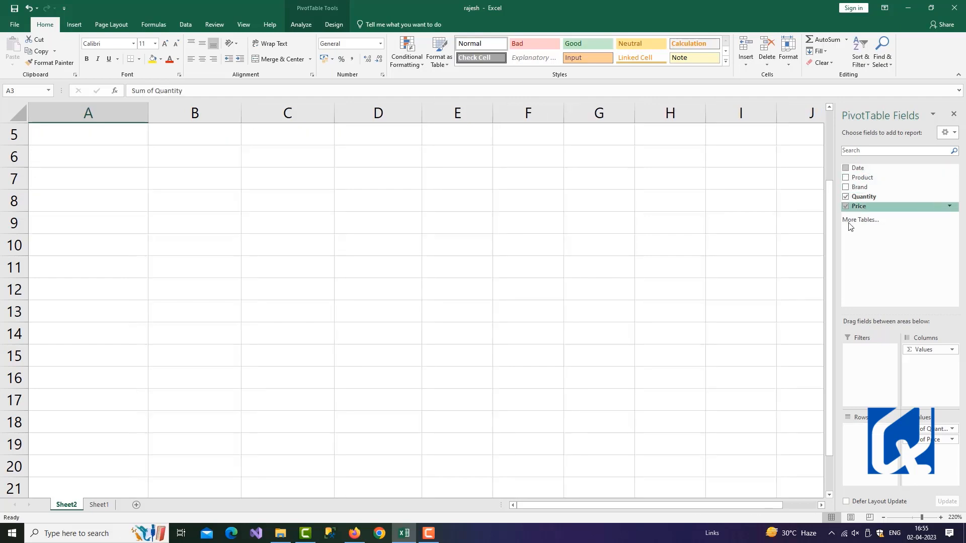
pyautogui.click(846, 188)
pyautogui.click(846, 177)
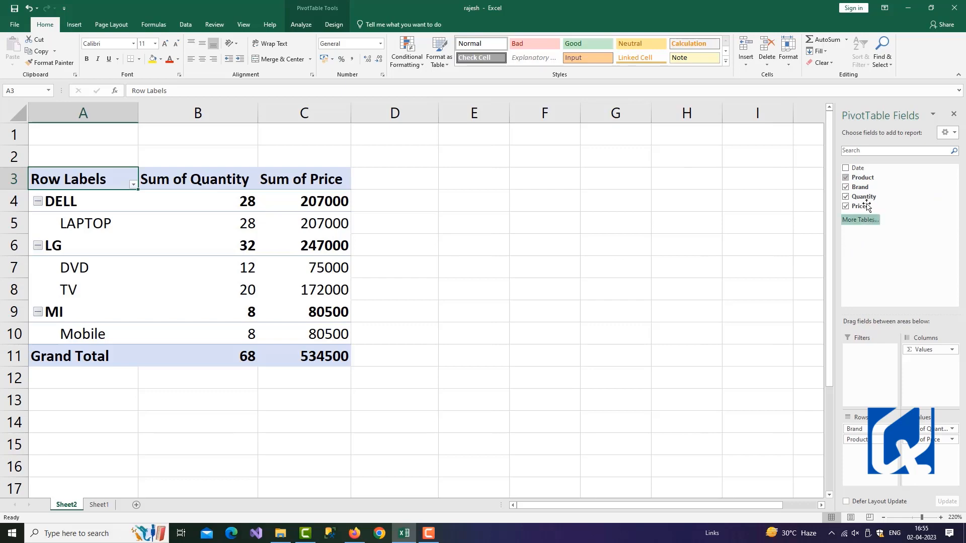
pyautogui.click(846, 168)
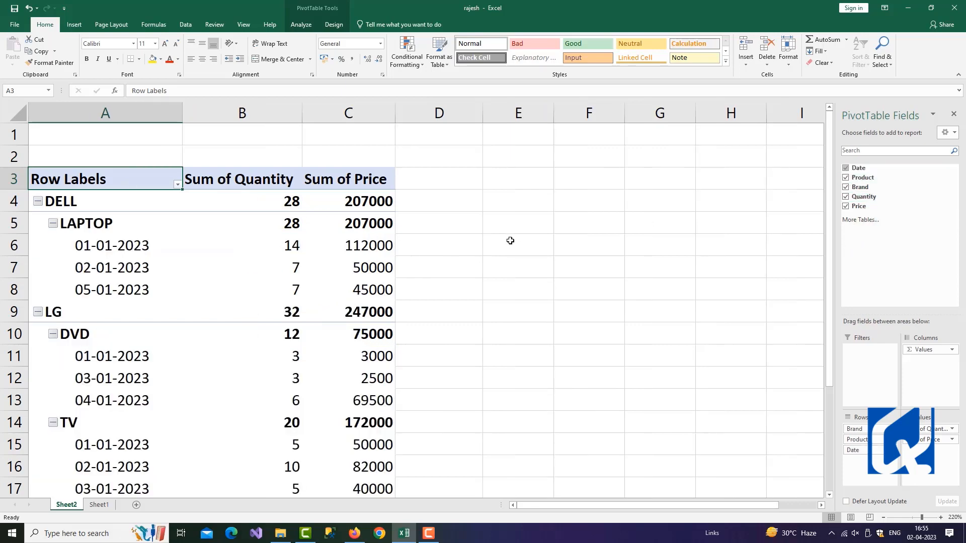
# Step: Open the recommended PivotTables for the sales data in D5:H21 on Sheet1
pyautogui.click(99, 505)
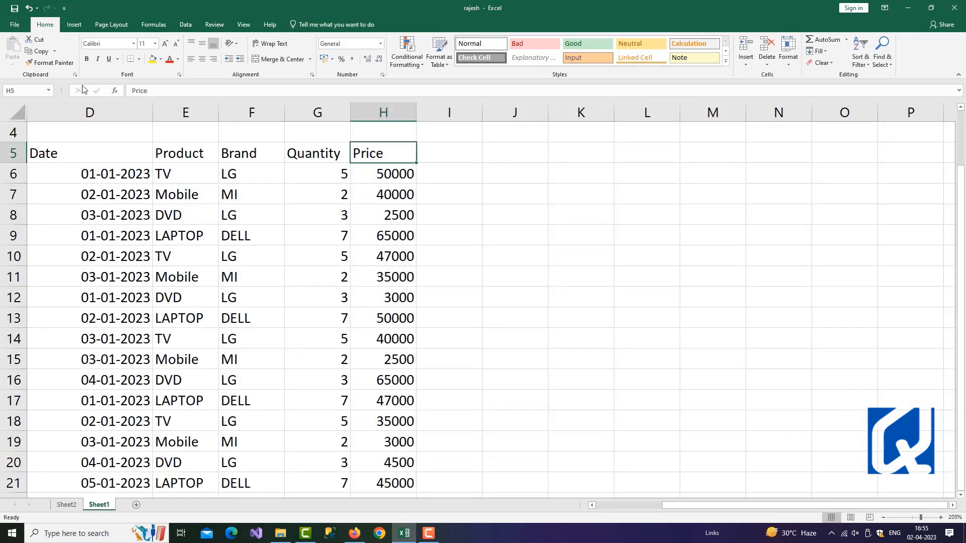
pyautogui.click(71, 28)
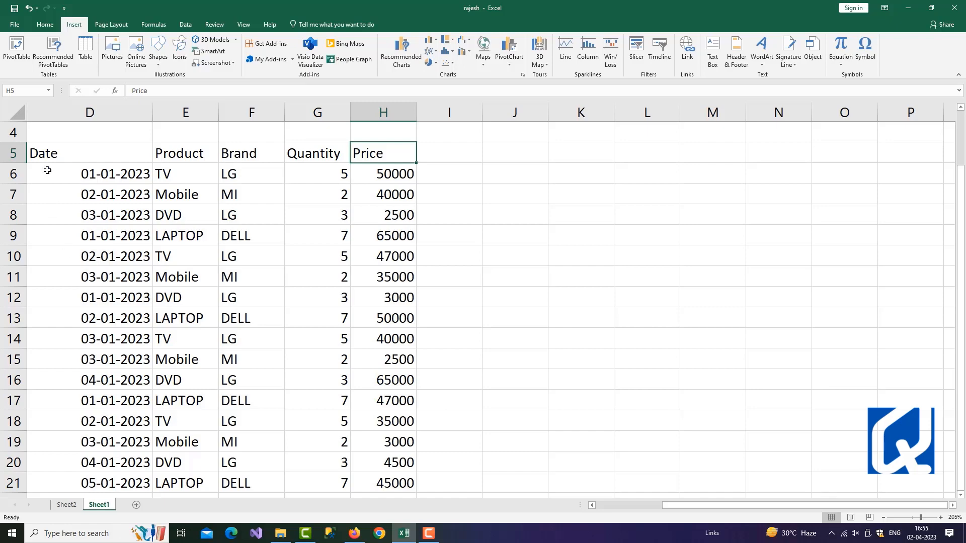
pyautogui.moveTo(48, 153); pyautogui.dragTo(416, 431)
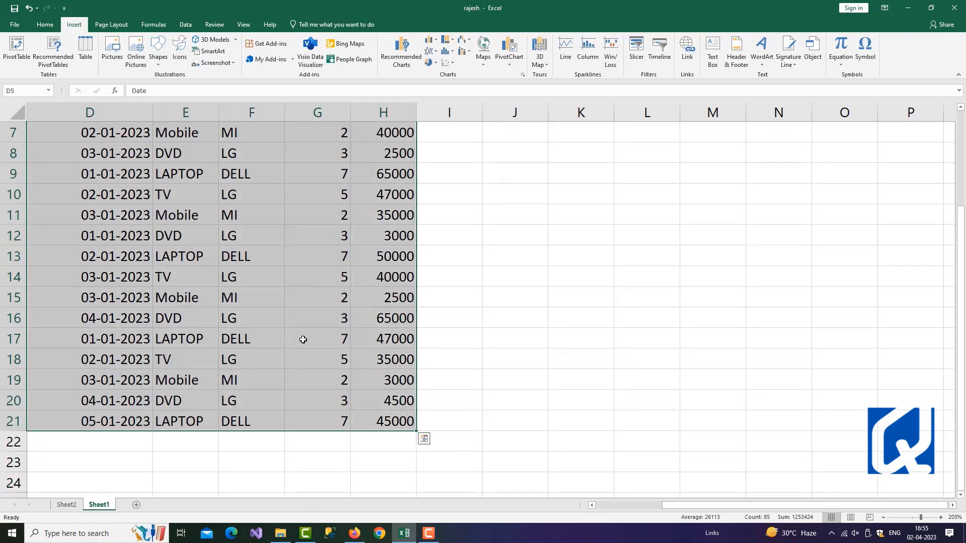
pyautogui.click(55, 55)
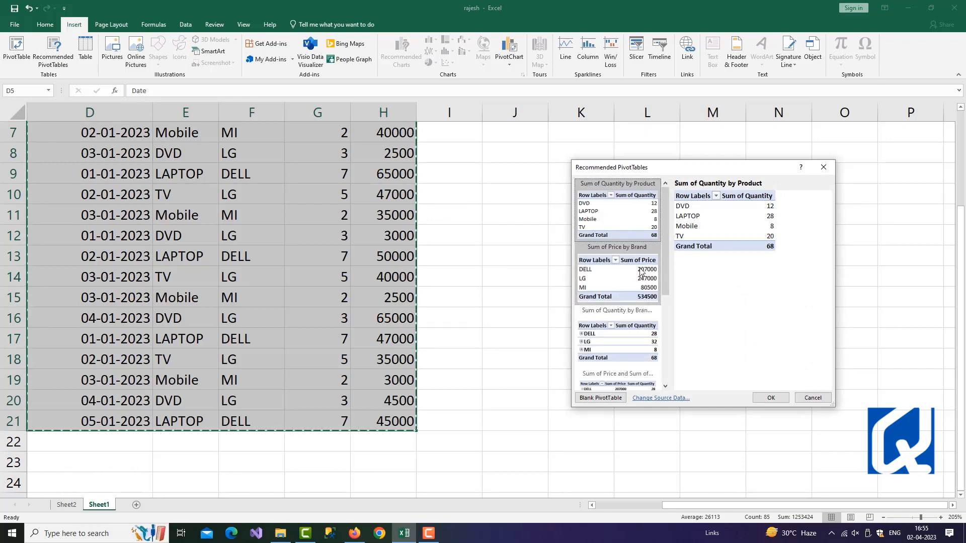
# Step: Preview the suggested layouts, including Sum of Price by Brand, Sum of Price by Quantity and Sum of Quantity by Price
pyautogui.click(639, 275)
pyautogui.scroll(-3, 636, 320)
pyautogui.click(632, 240)
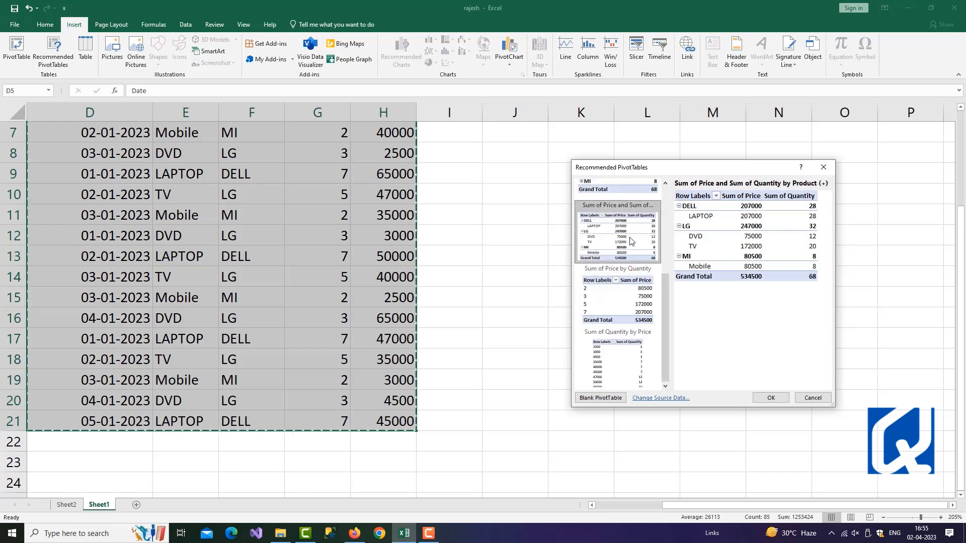
pyautogui.click(626, 302)
pyautogui.click(623, 358)
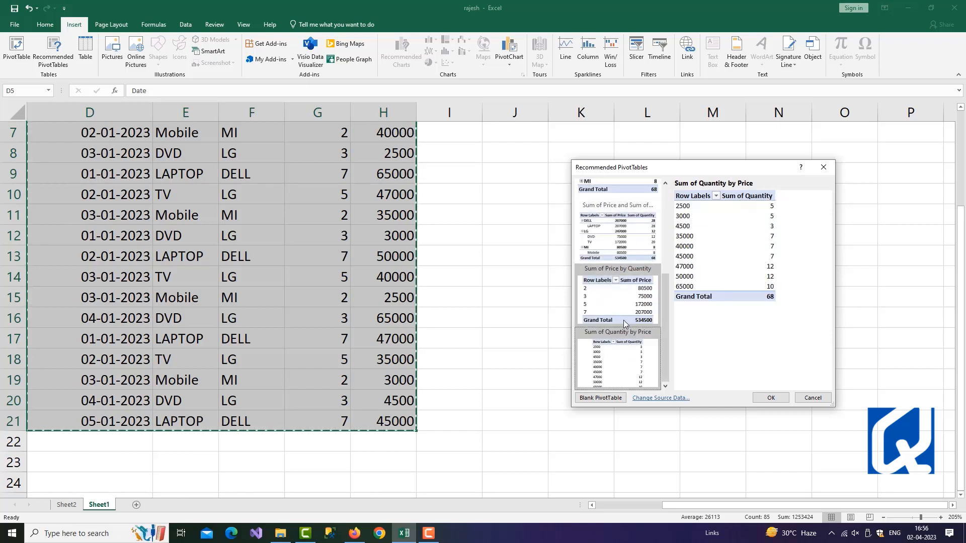
# Step: Insert the recommended PivotTable Sum of Quantity by Product on a new sheet
pyautogui.scroll(3, 624, 317)
pyautogui.click(618, 211)
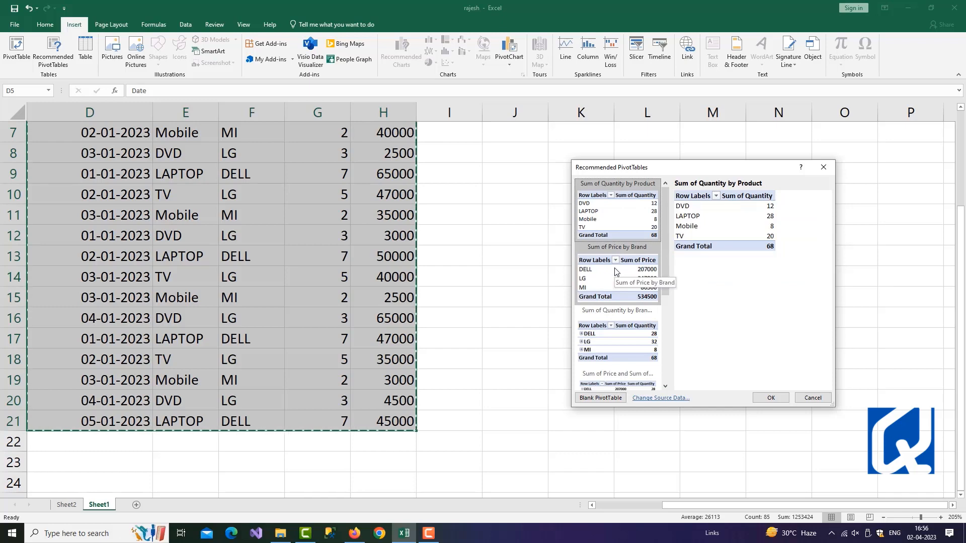
pyautogui.click(771, 398)
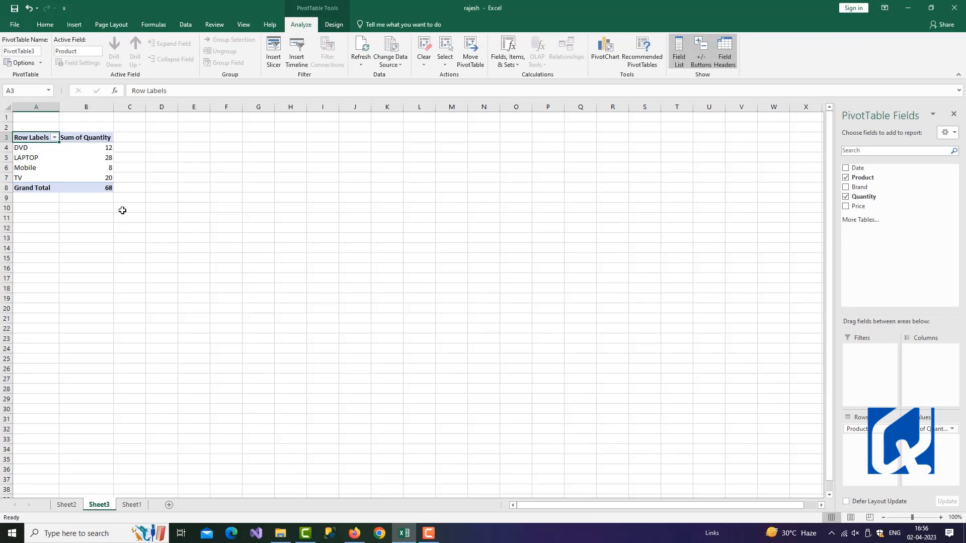
pyautogui.scroll(11, 132, 294)
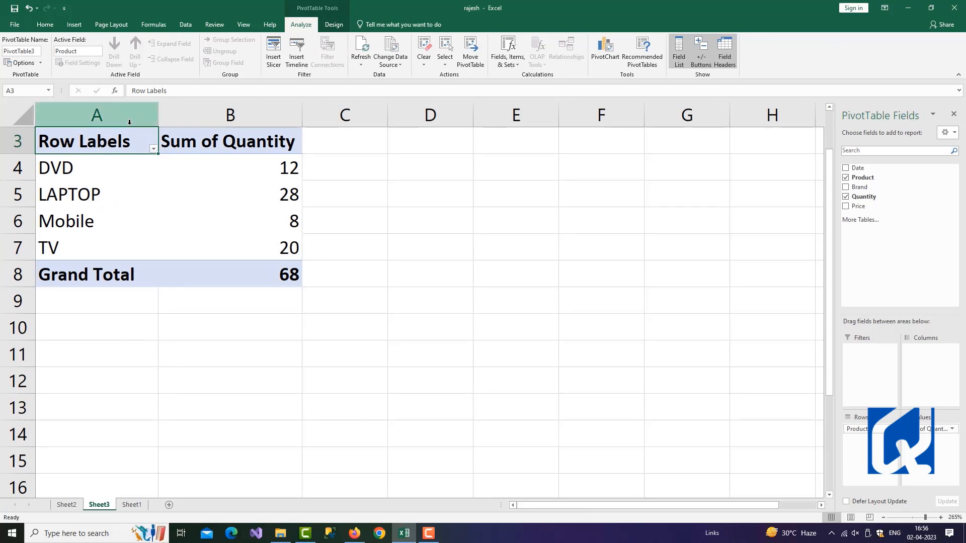
# Step: Convert the sales data in D5:H21 on Sheet1 into an Excel table with a header row
pyautogui.click(74, 24)
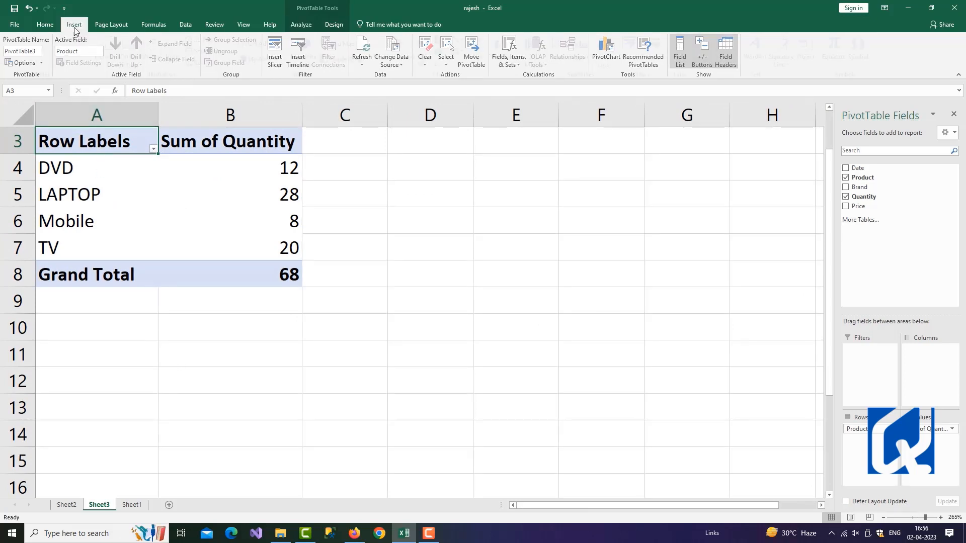
pyautogui.click(132, 505)
pyautogui.scroll(2, 174, 276)
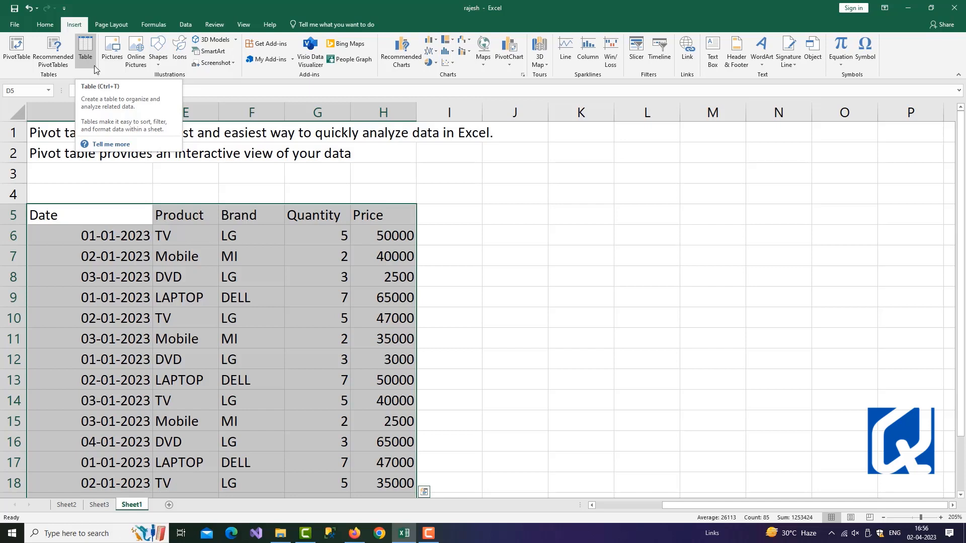
pyautogui.click(91, 53)
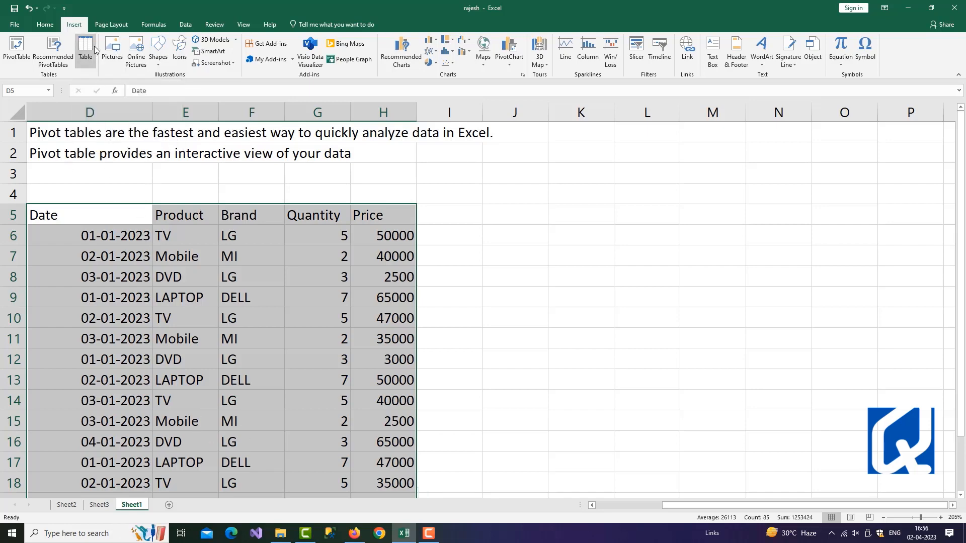
pyautogui.click(697, 296)
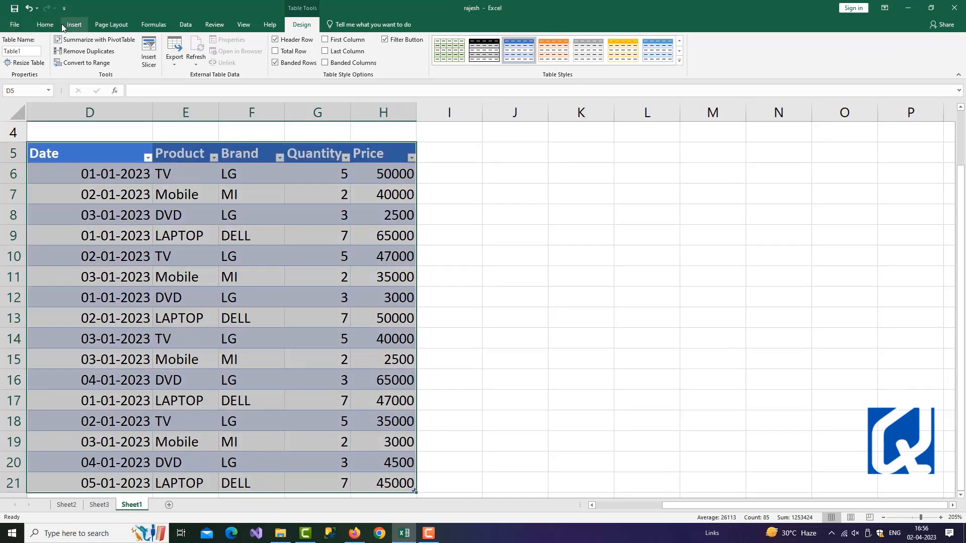
# Step: Look through the available Format as Table styles for the sales table without applying one, and deselect the table
pyautogui.click(45, 24)
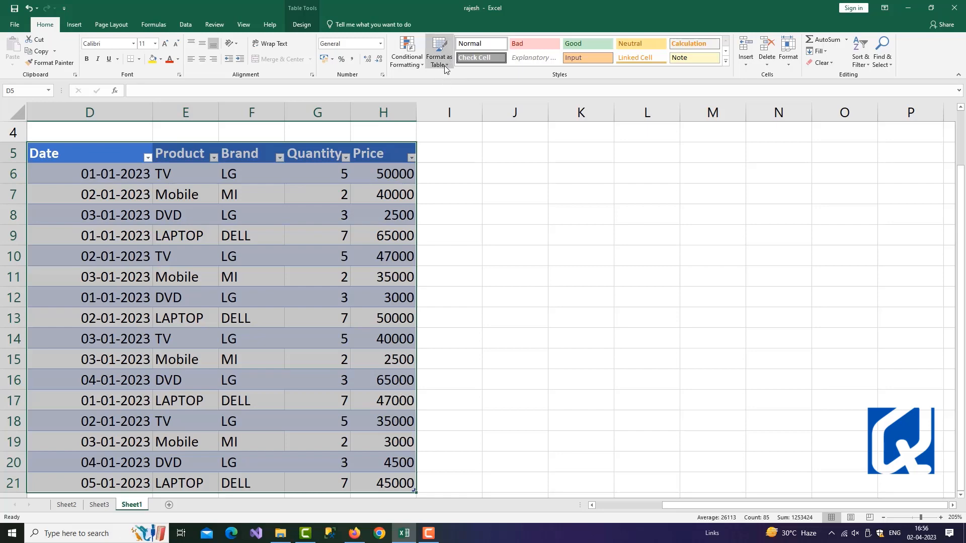
pyautogui.click(446, 66)
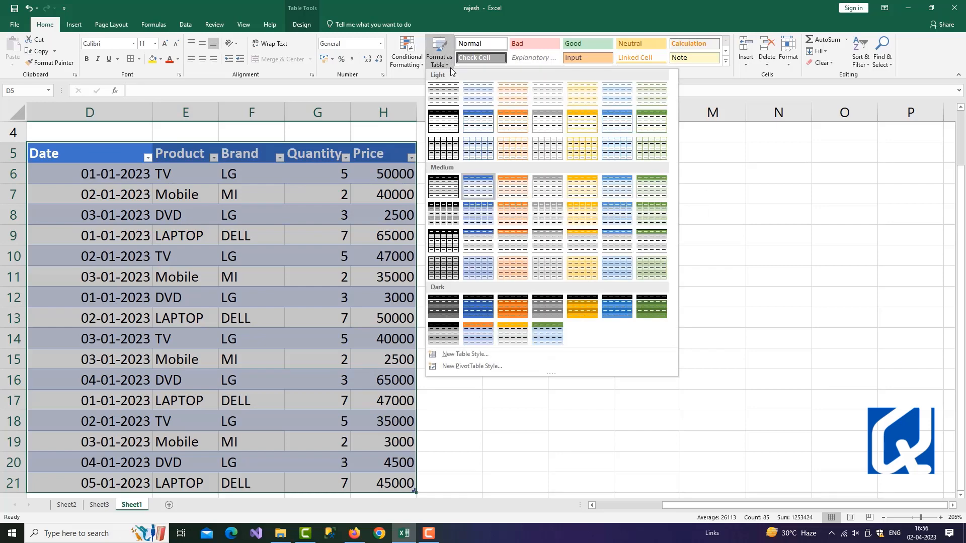
pyautogui.click(79, 27)
pyautogui.click(438, 253)
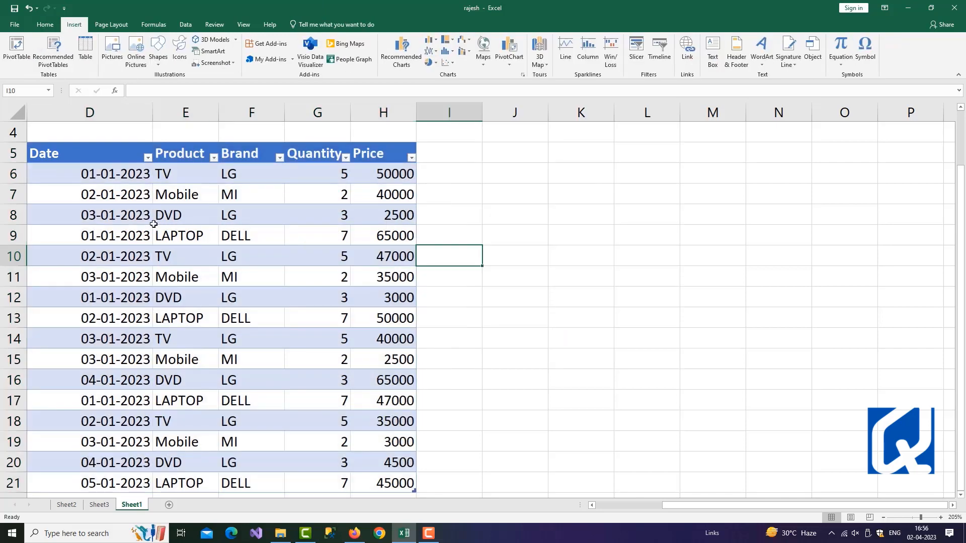
# Step: Undo the conversion of the sales data in D5:H21 into a table
pyautogui.click(154, 224)
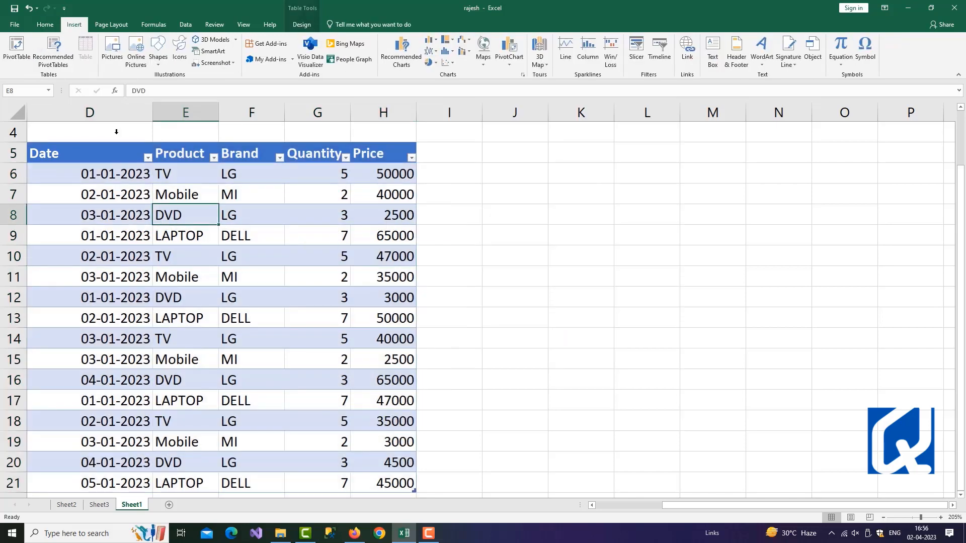
pyautogui.click(265, 242)
pyautogui.hotkey('ctrl', 'a')
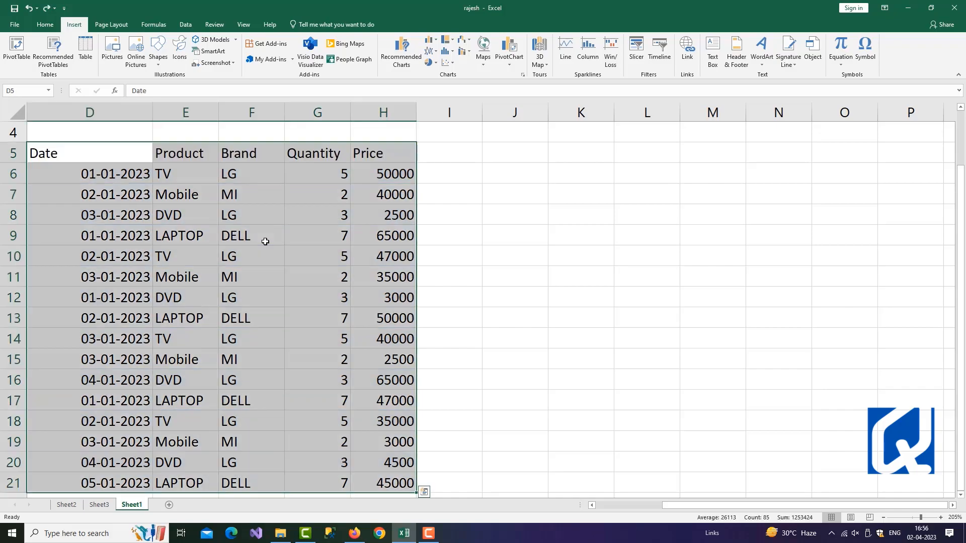